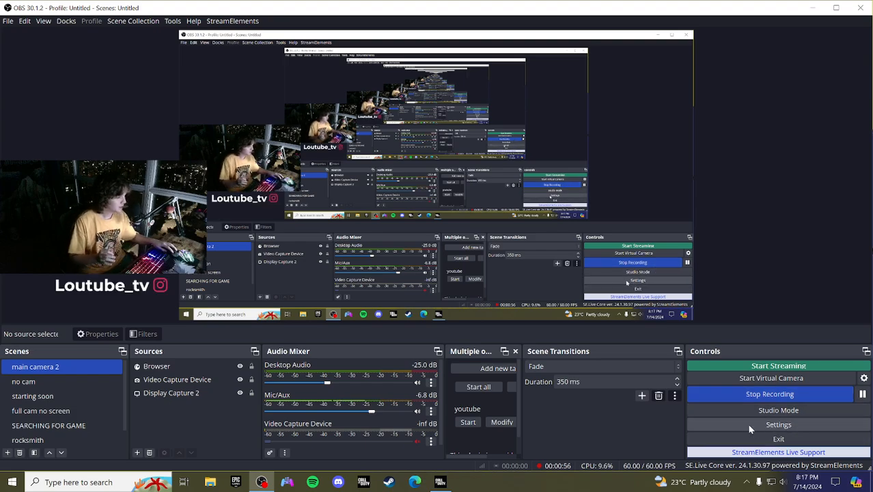
Step: Open the program settings and set the streaming service to Twitch
{"action": "left_click", "coordinate": [746, 424]}
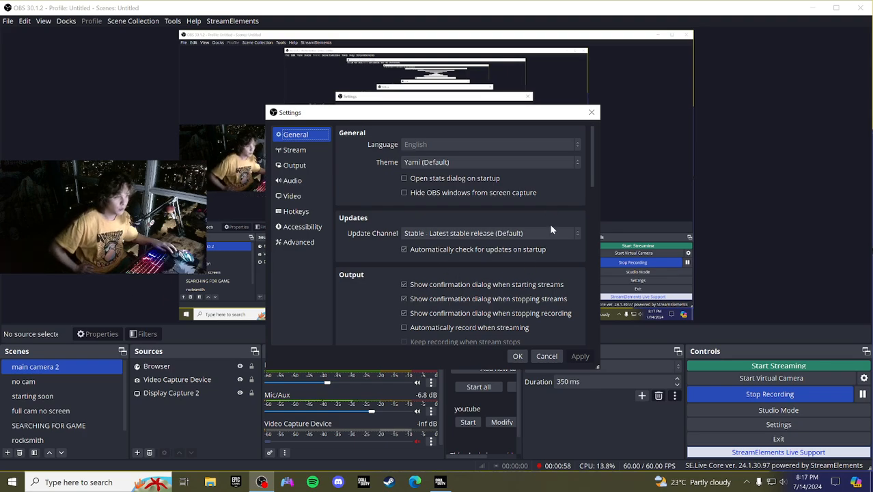
{"action": "left_click", "coordinate": [310, 149]}
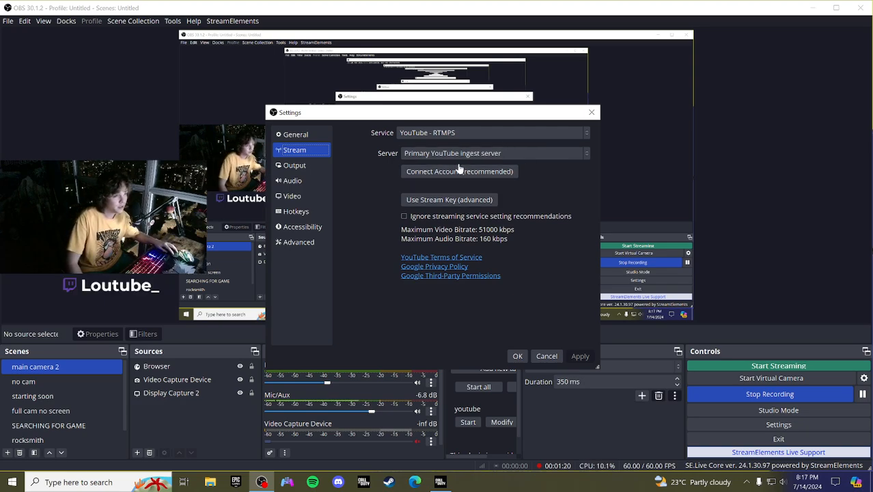
{"action": "left_click", "coordinate": [464, 133]}
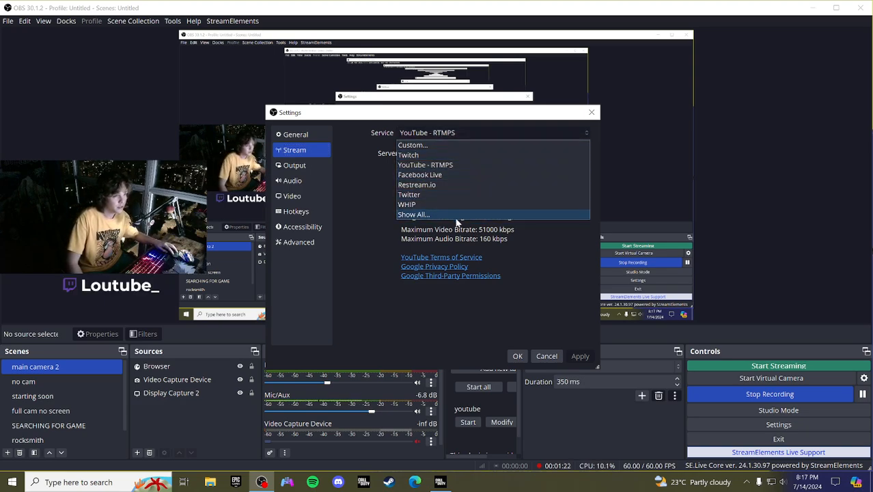
{"action": "left_click", "coordinate": [427, 155]}
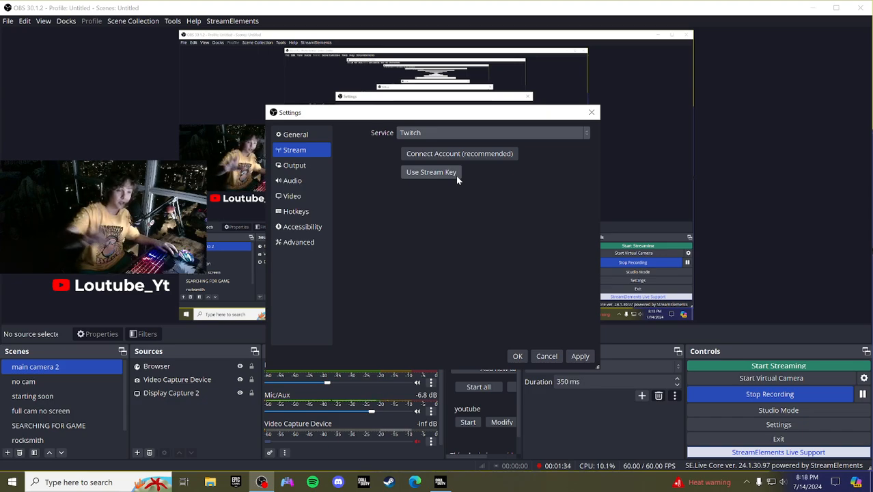
Step: Look over the output settings for streaming, including audio tracks, encoders and bitrate
{"action": "left_click", "coordinate": [304, 164]}
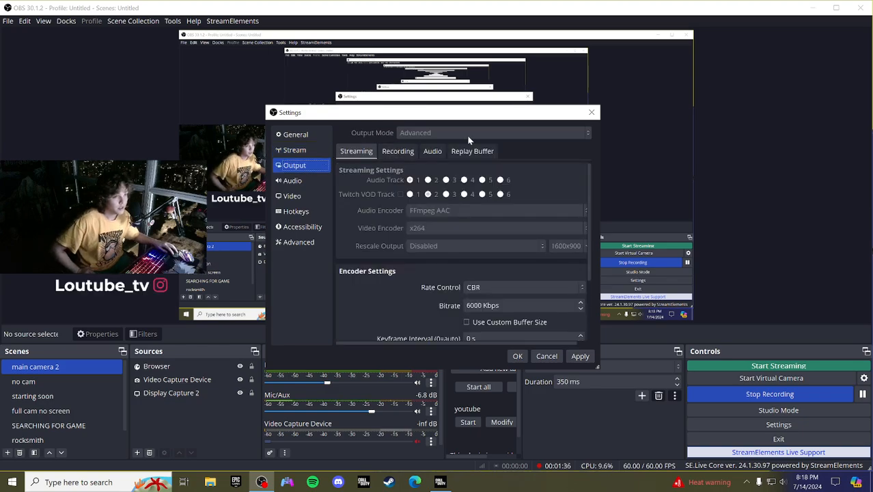
{"action": "scroll", "coordinate": [487, 235], "scroll_direction": "down", "scroll_amount": 1}
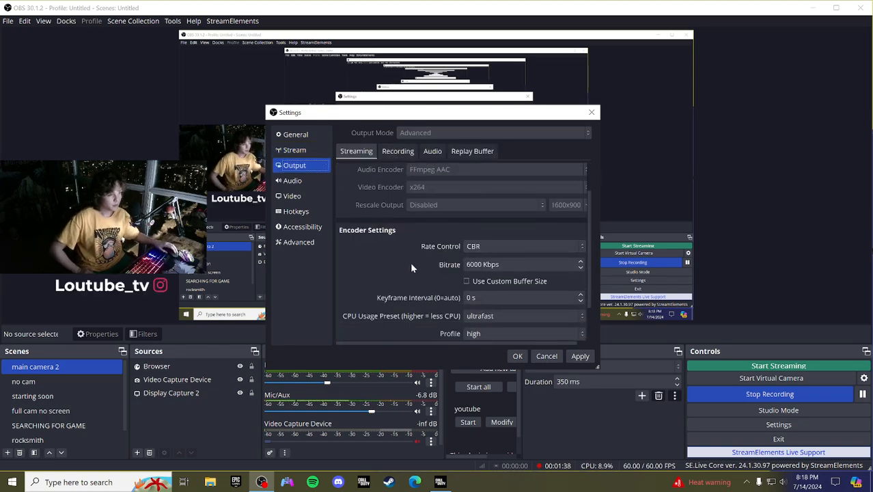
{"action": "scroll", "coordinate": [411, 267], "scroll_direction": "down", "scroll_amount": 1}
{"action": "scroll", "coordinate": [416, 205], "scroll_direction": "up", "scroll_amount": 3}
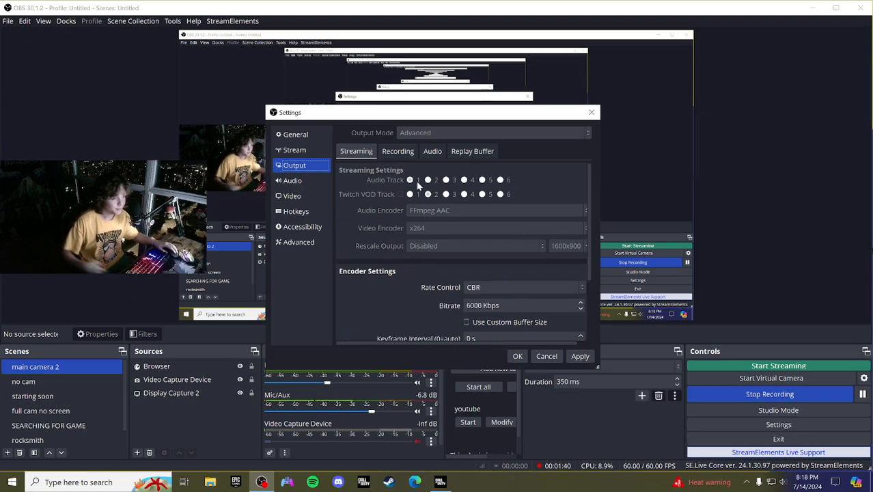
{"action": "scroll", "coordinate": [424, 232], "scroll_direction": "down", "scroll_amount": 1}
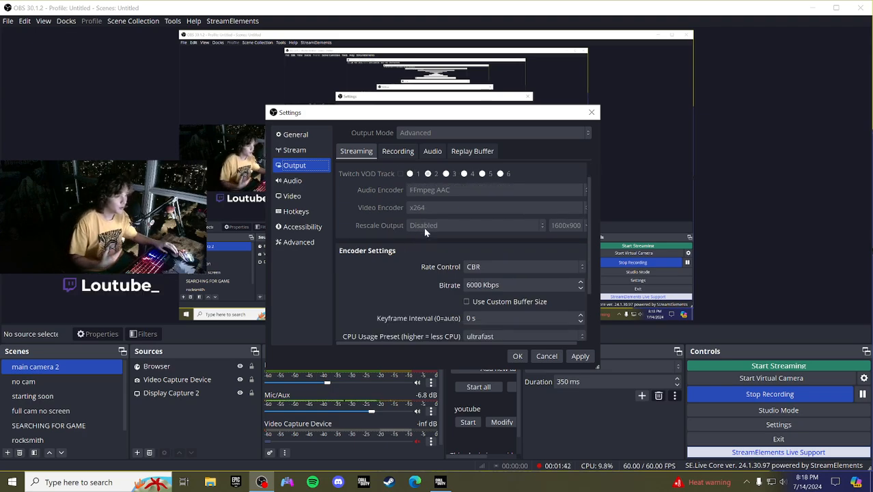
Step: Check the list of available streaming services again and reselect Twitch
{"action": "left_click", "coordinate": [294, 150]}
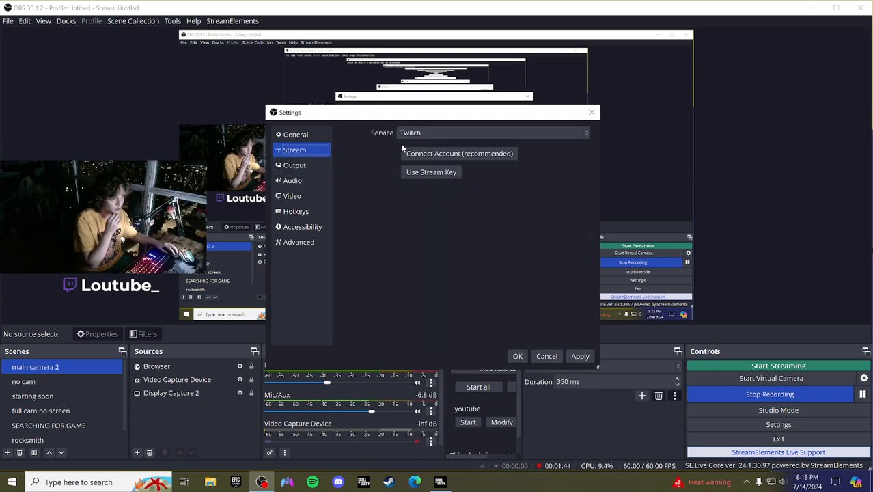
{"action": "left_click", "coordinate": [425, 135]}
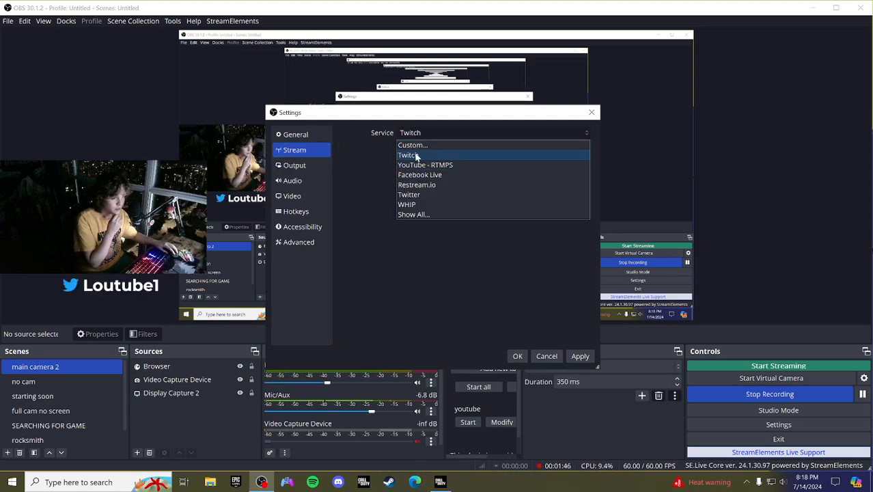
{"action": "left_click", "coordinate": [409, 155]}
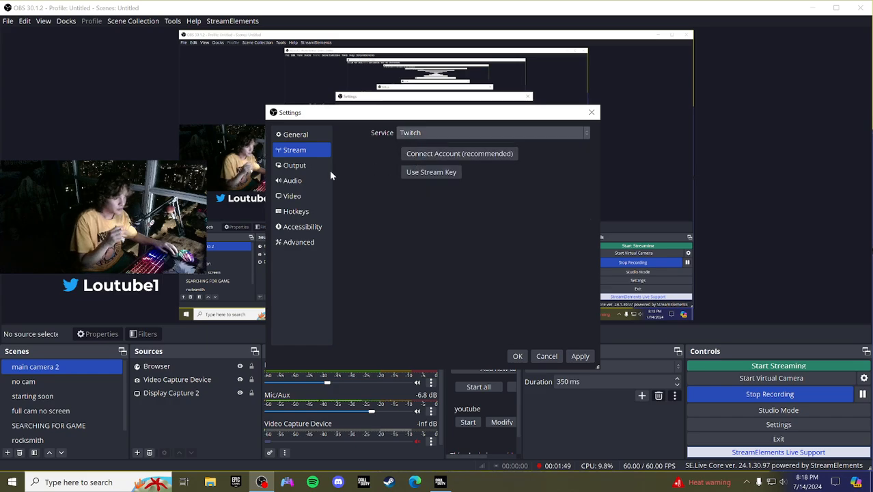
Step: Examine the streaming output settings from the audio tracks through to the x264 options
{"action": "left_click", "coordinate": [294, 165]}
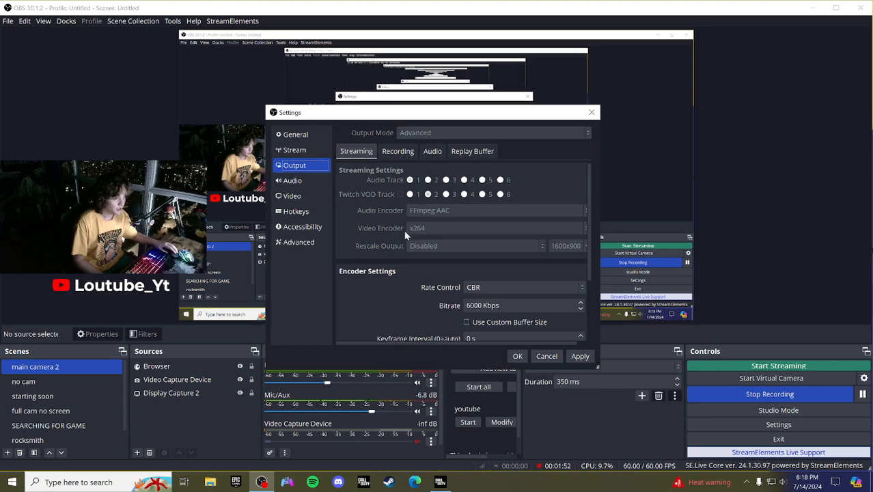
{"action": "scroll", "coordinate": [423, 225], "scroll_direction": "down", "scroll_amount": 2}
{"action": "scroll", "coordinate": [511, 250], "scroll_direction": "down", "scroll_amount": 1}
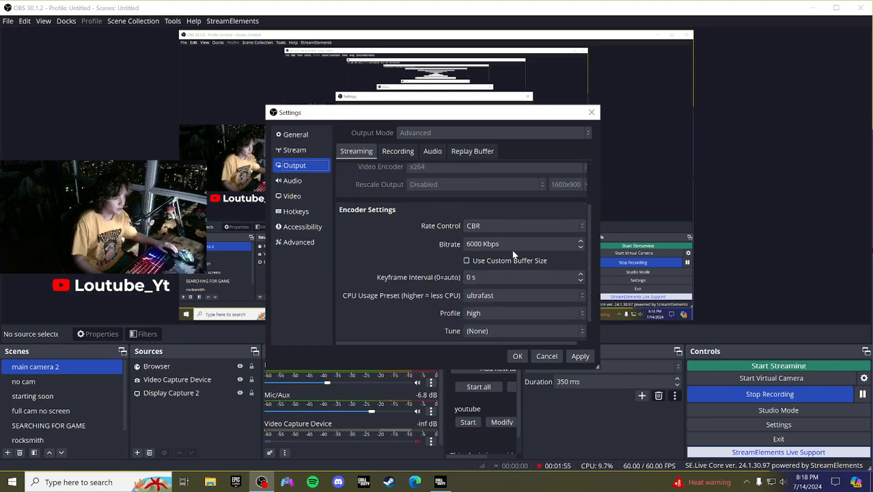
{"action": "scroll", "coordinate": [512, 249], "scroll_direction": "down", "scroll_amount": 1}
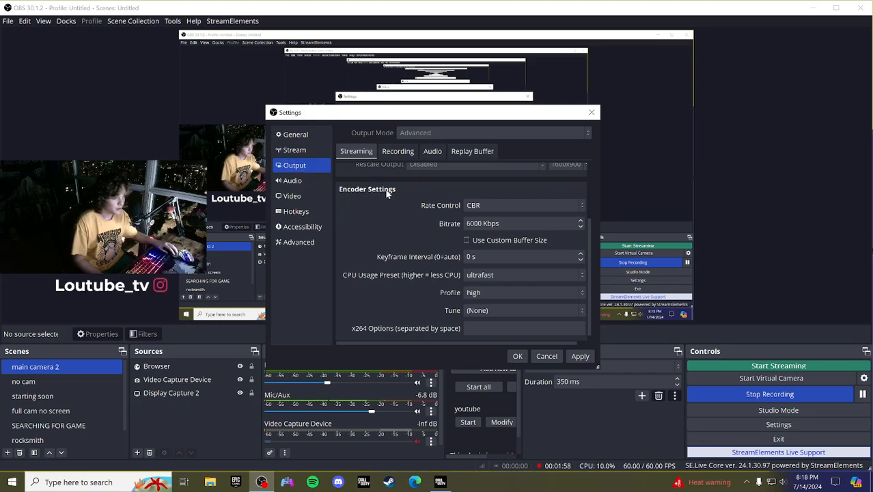
{"action": "scroll", "coordinate": [437, 262], "scroll_direction": "down", "scroll_amount": 1}
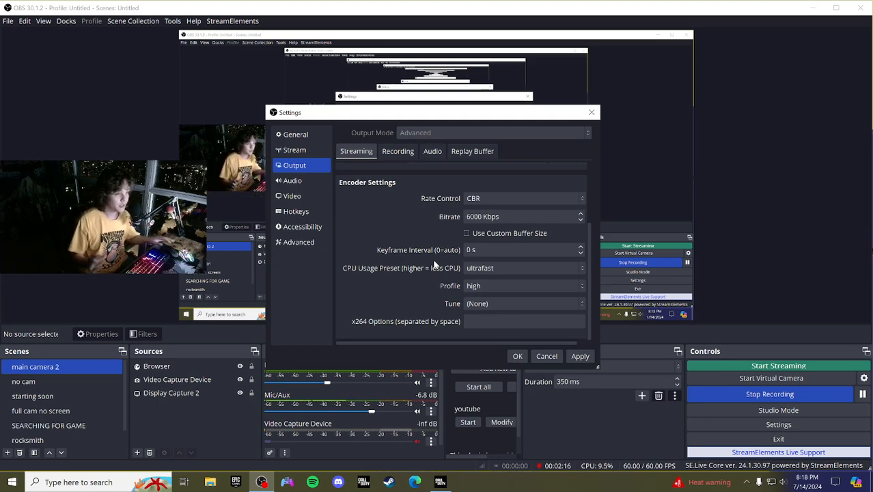
{"action": "scroll", "coordinate": [443, 260], "scroll_direction": "up", "scroll_amount": 3}
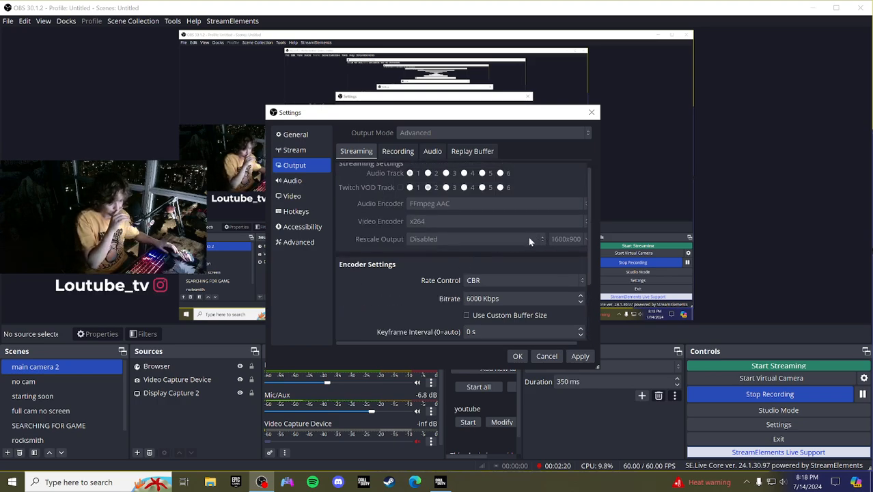
{"action": "scroll", "coordinate": [510, 215], "scroll_direction": "up", "scroll_amount": 1}
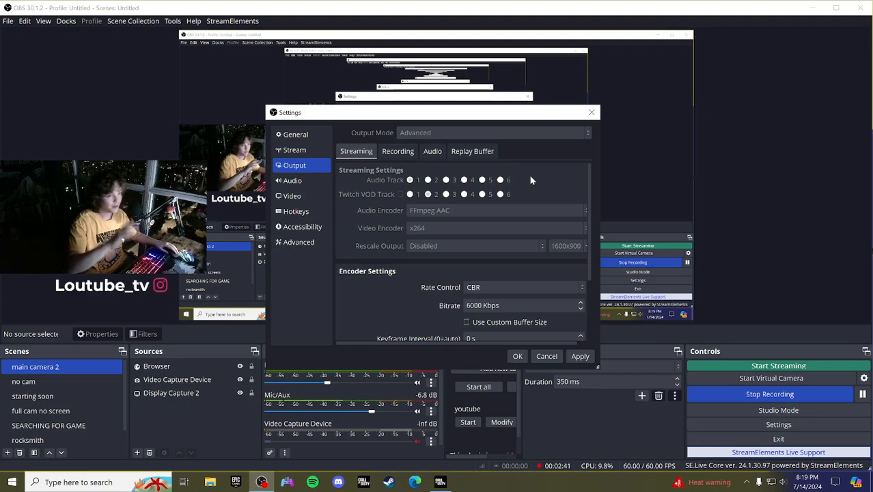
Step: Examine the streaming encoder settings and the available rate control modes
{"action": "scroll", "coordinate": [553, 192], "scroll_direction": "down", "scroll_amount": 1}
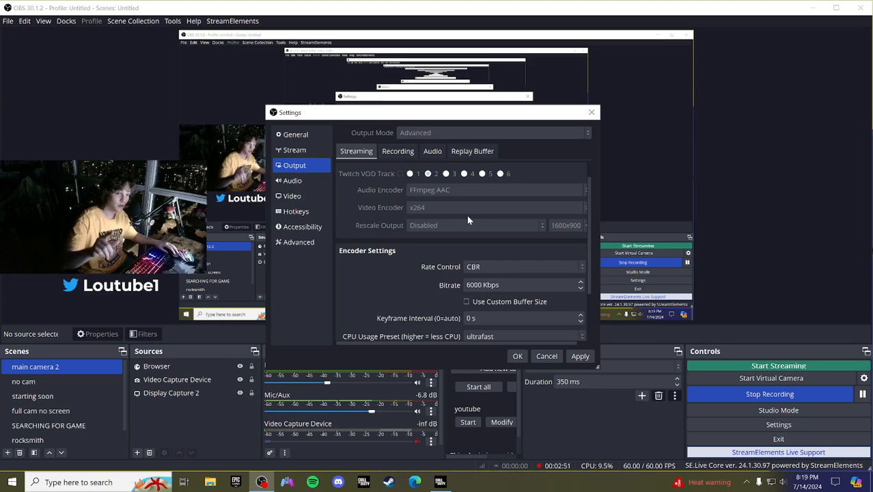
{"action": "scroll", "coordinate": [450, 227], "scroll_direction": "down", "scroll_amount": 1}
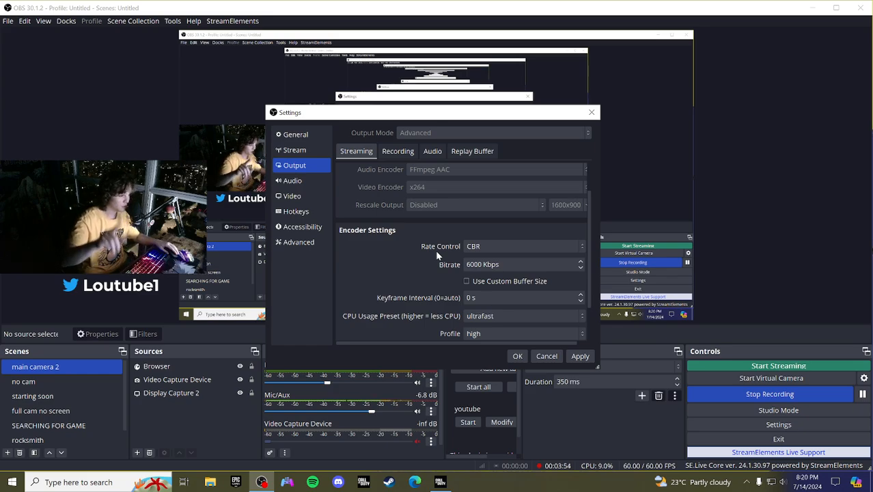
{"action": "scroll", "coordinate": [437, 254], "scroll_direction": "down", "scroll_amount": 3}
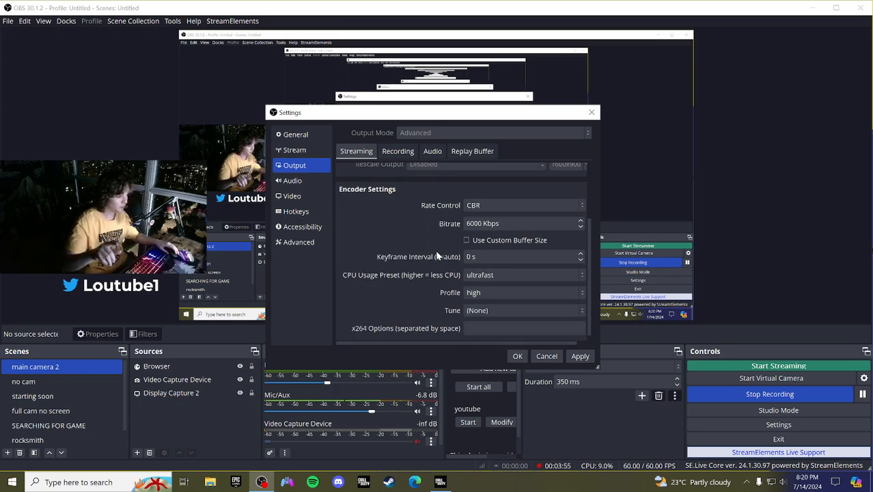
{"action": "left_click", "coordinate": [502, 194]}
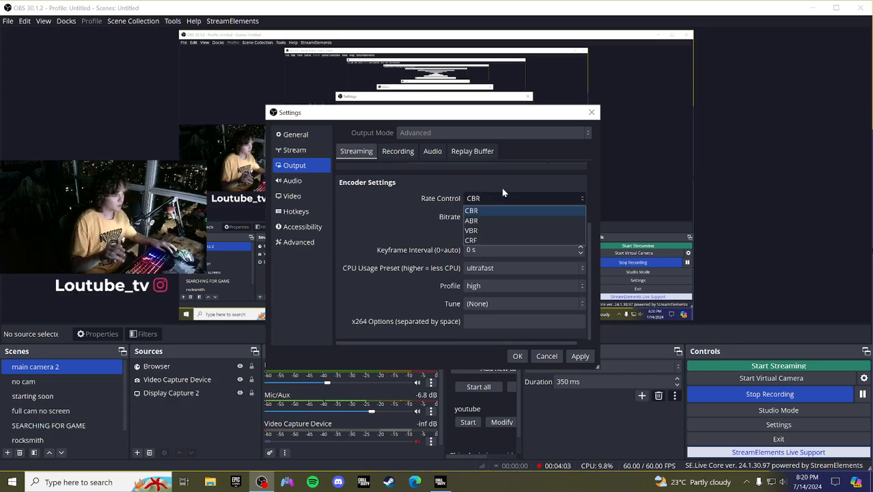
{"action": "left_click", "coordinate": [492, 197]}
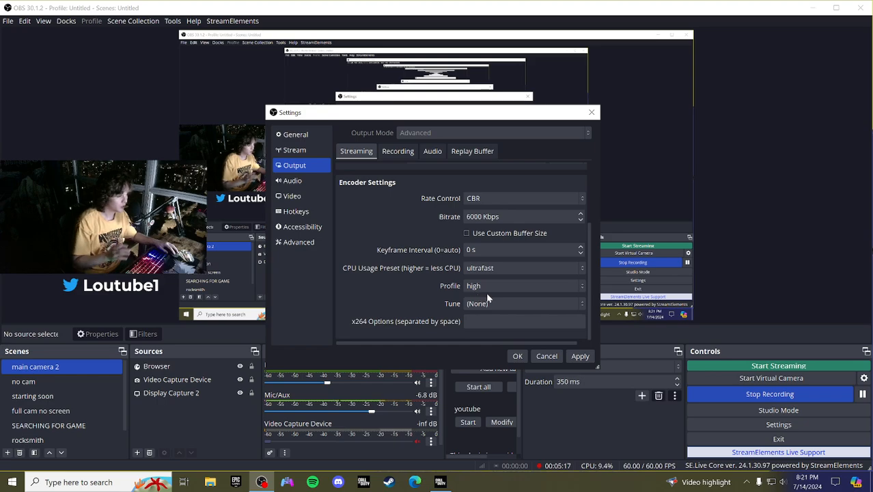
Step: Review the recording output settings, including the recording path, format, encoders and encoder settings
{"action": "left_click", "coordinate": [397, 151]}
{"action": "scroll", "coordinate": [414, 185], "scroll_direction": "down", "scroll_amount": 10}
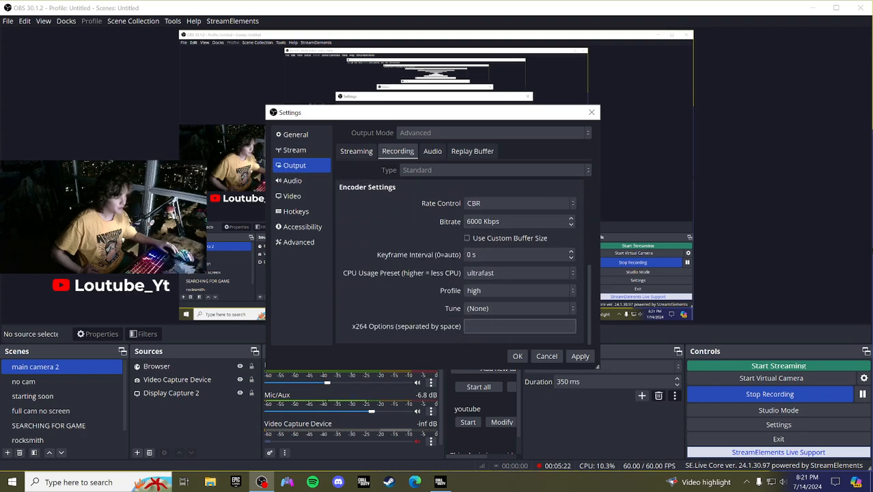
{"action": "scroll", "coordinate": [373, 256], "scroll_direction": "up", "scroll_amount": 4}
{"action": "scroll", "coordinate": [371, 253], "scroll_direction": "up", "scroll_amount": 4}
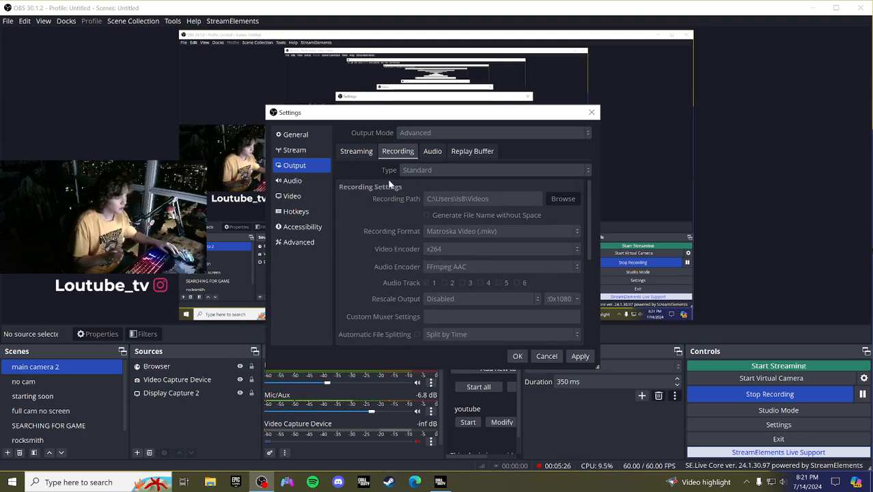
{"action": "scroll", "coordinate": [441, 250], "scroll_direction": "down", "scroll_amount": 1}
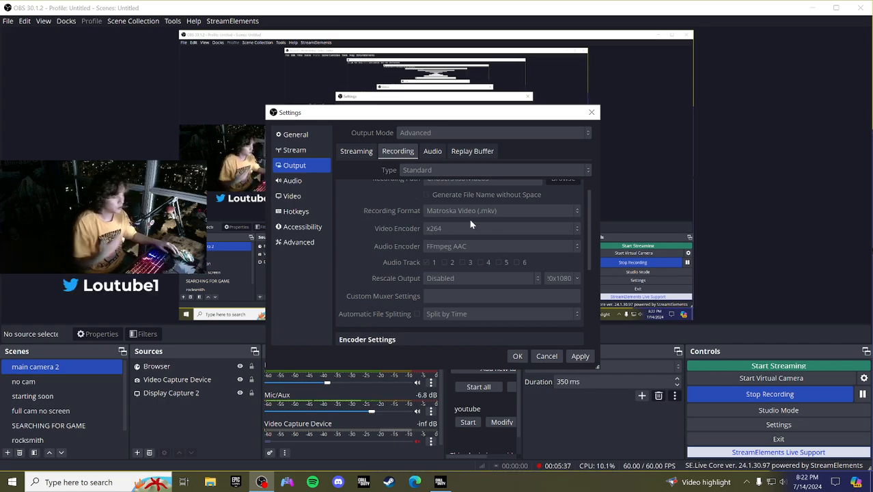
Step: Check the output audio tracks, and examine the global audio devices and the choices for Desktop Audio
{"action": "left_click", "coordinate": [432, 152]}
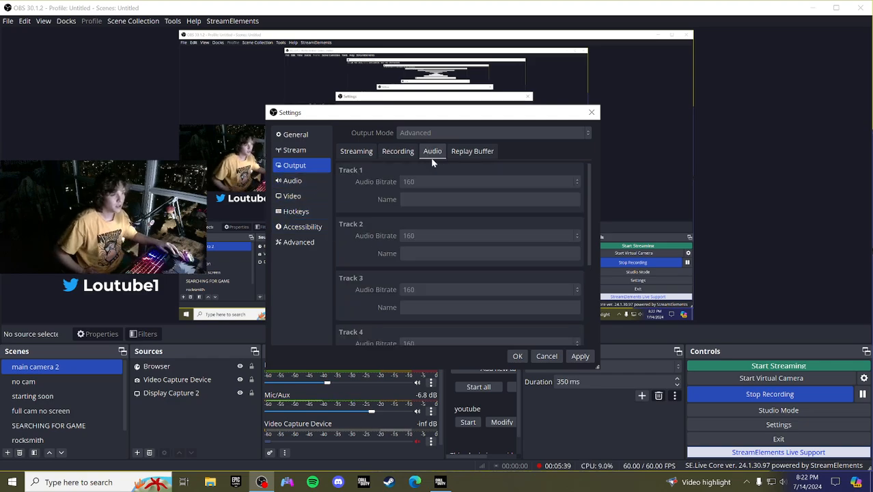
{"action": "left_click", "coordinate": [320, 182]}
{"action": "scroll", "coordinate": [395, 205], "scroll_direction": "down", "scroll_amount": 1}
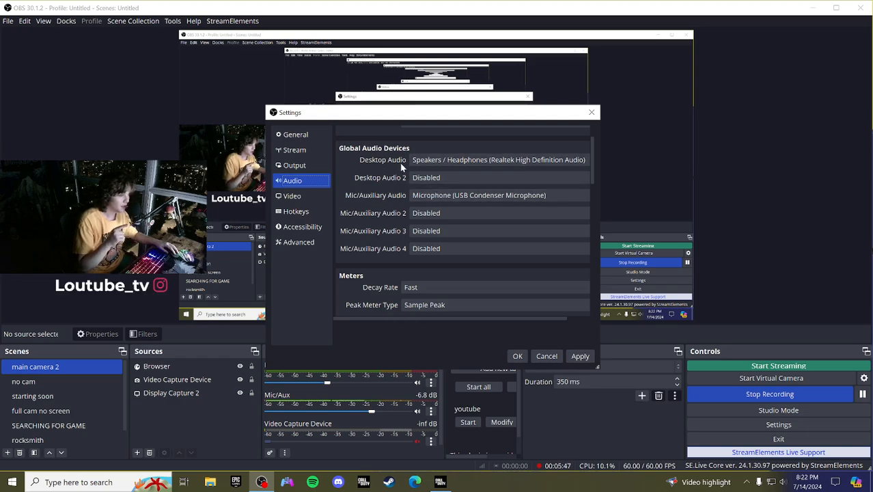
{"action": "left_click", "coordinate": [525, 161]}
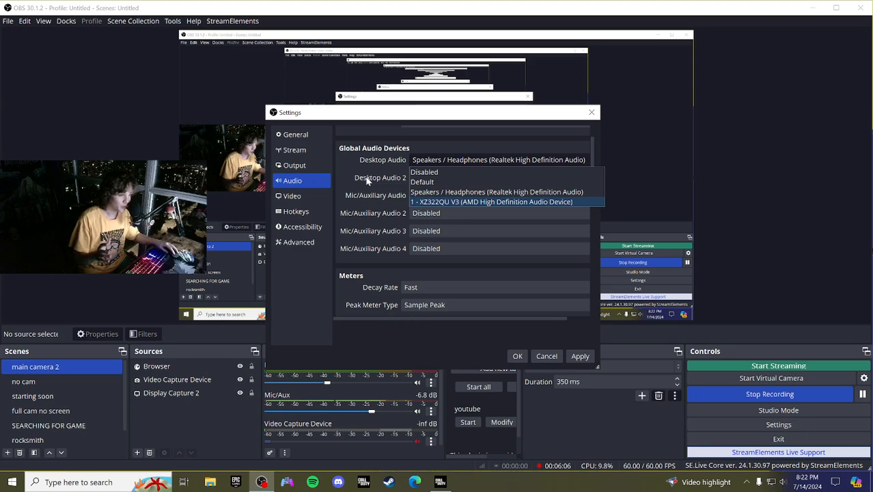
{"action": "left_click", "coordinate": [314, 187]}
Step: Review the audio meter, monitoring device and push-to-mute or push-to-talk settings
{"action": "scroll", "coordinate": [483, 260], "scroll_direction": "down", "scroll_amount": 1}
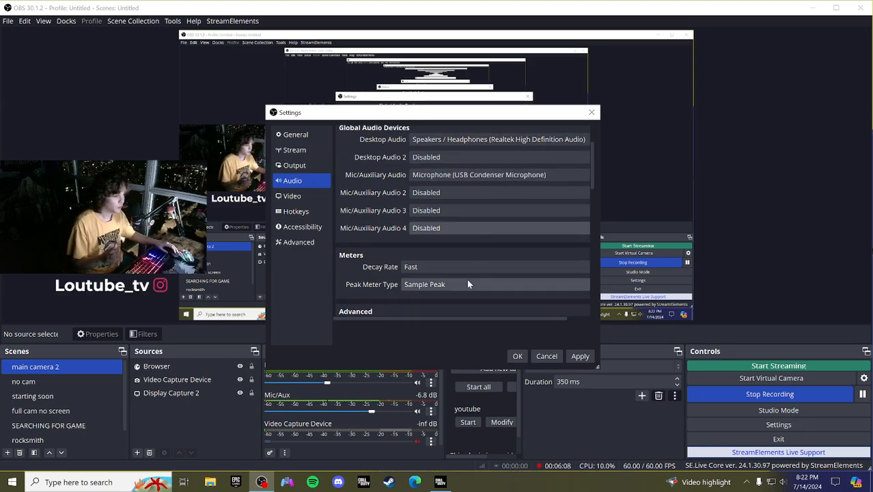
{"action": "scroll", "coordinate": [397, 283], "scroll_direction": "down", "scroll_amount": 5}
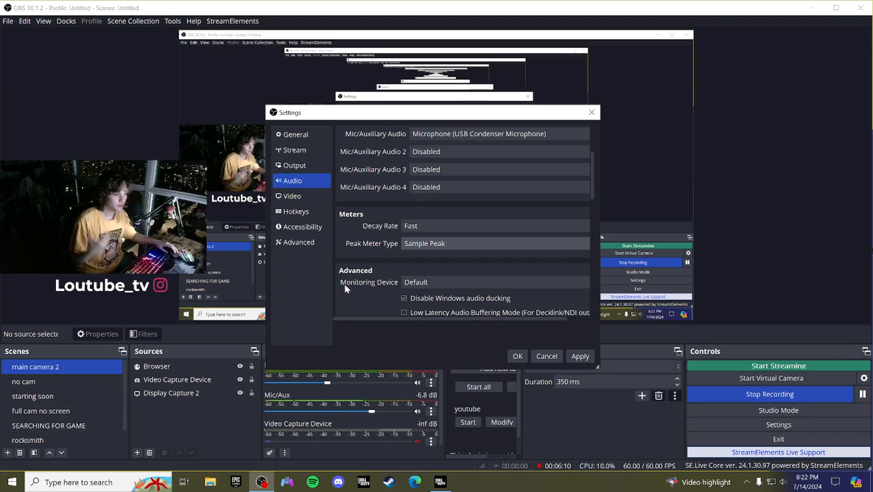
{"action": "scroll", "coordinate": [418, 270], "scroll_direction": "down", "scroll_amount": 1}
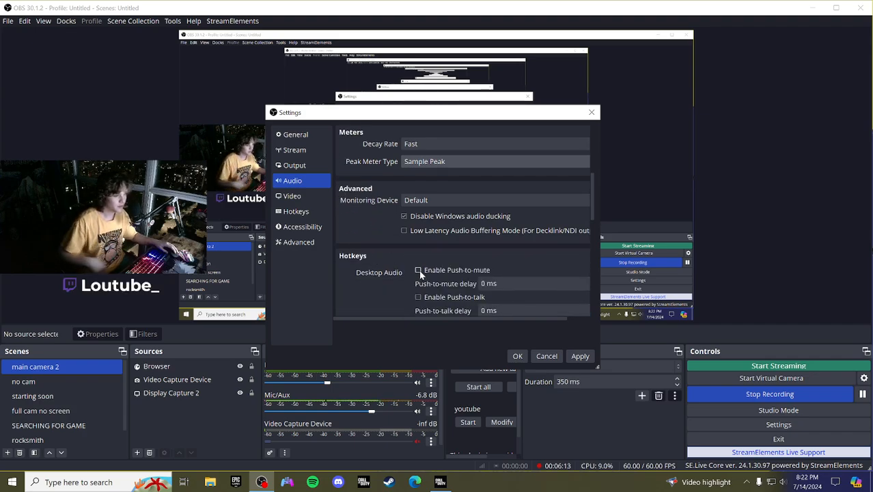
{"action": "scroll", "coordinate": [498, 244], "scroll_direction": "up", "scroll_amount": 2}
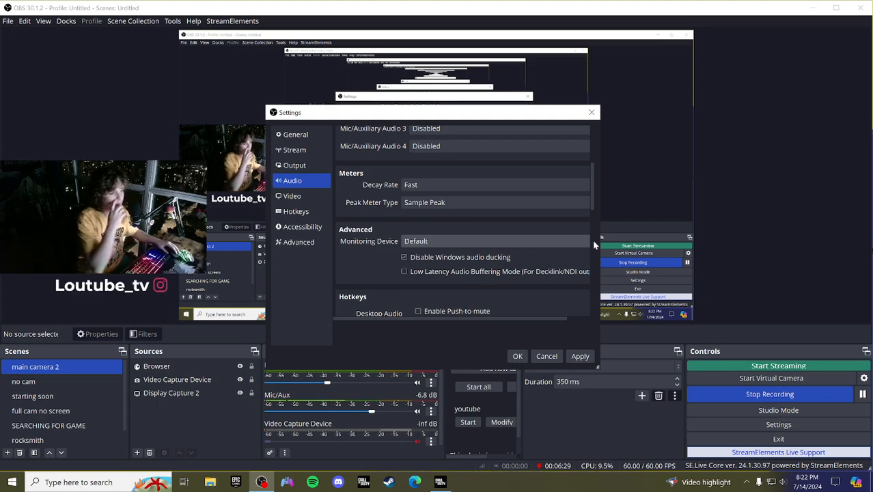
{"action": "scroll", "coordinate": [399, 226], "scroll_direction": "up", "scroll_amount": 2}
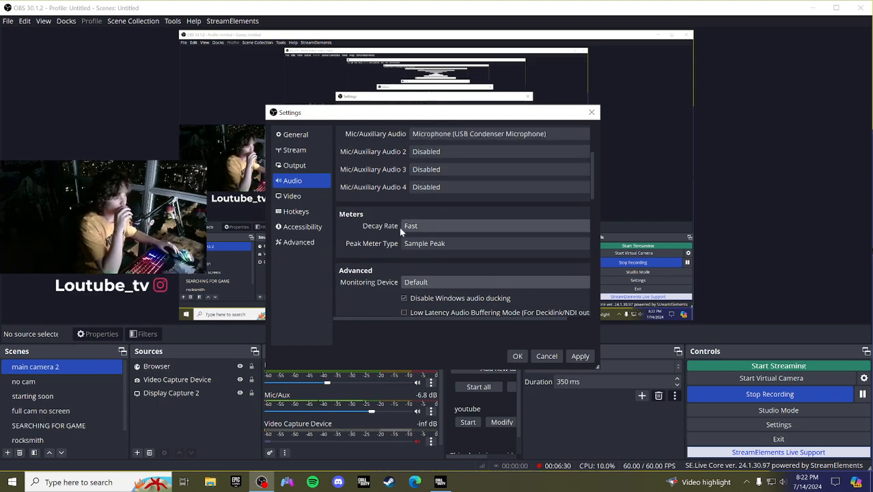
Step: Check the video resolution, downscale filter and FPS settings, and open the hotkey settings
{"action": "left_click", "coordinate": [291, 195]}
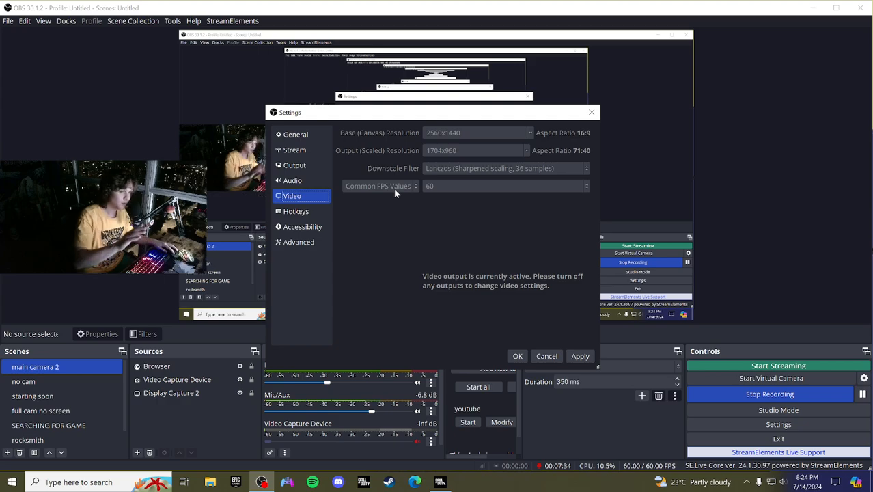
{"action": "left_click", "coordinate": [314, 212]}
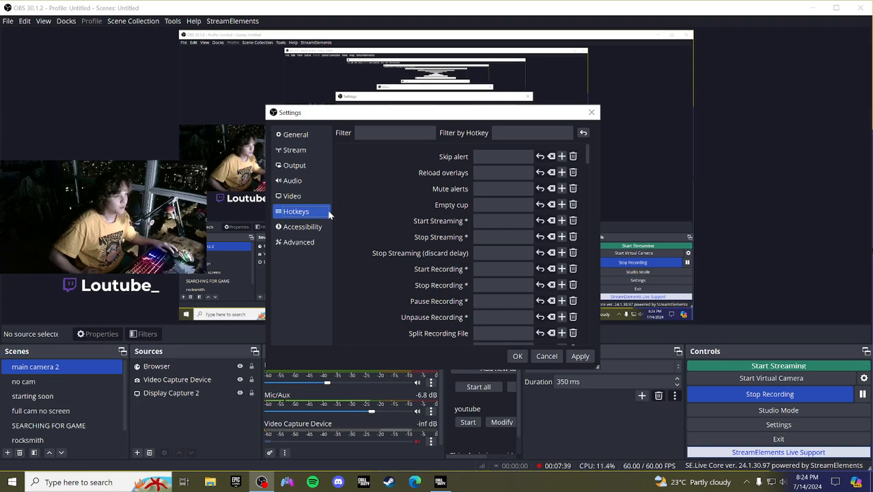
Step: Look through the available hotkeys, from the streaming and recording actions down to the scene switching of SEARCHING FOR GAME
{"action": "scroll", "coordinate": [382, 225], "scroll_direction": "down", "scroll_amount": 7}
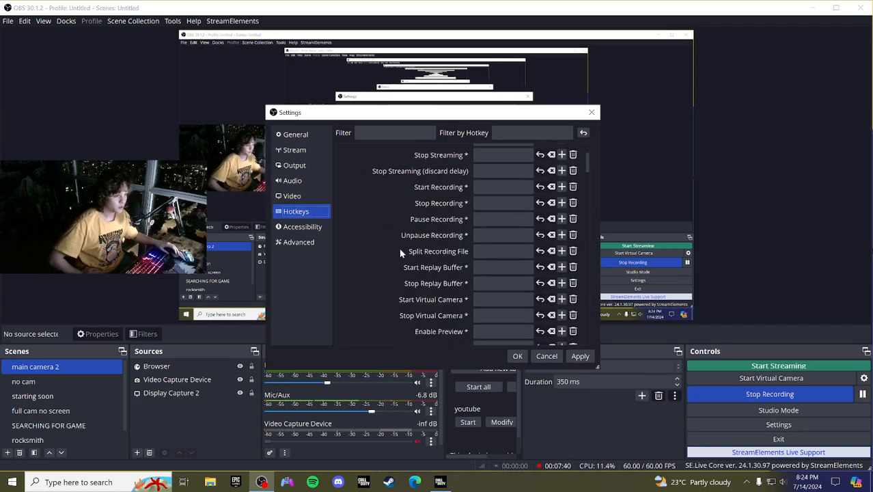
{"action": "scroll", "coordinate": [401, 265], "scroll_direction": "up", "scroll_amount": 10}
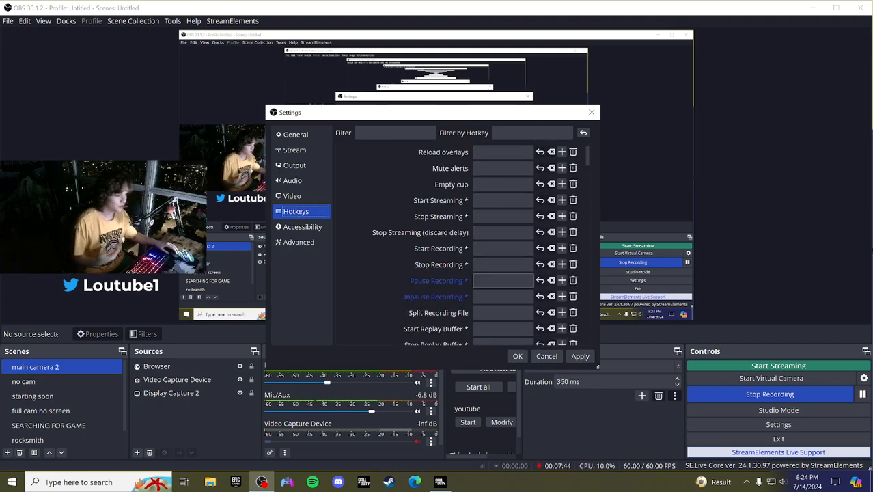
{"action": "scroll", "coordinate": [457, 281], "scroll_direction": "down", "scroll_amount": 3}
{"action": "scroll", "coordinate": [457, 246], "scroll_direction": "down", "scroll_amount": 3}
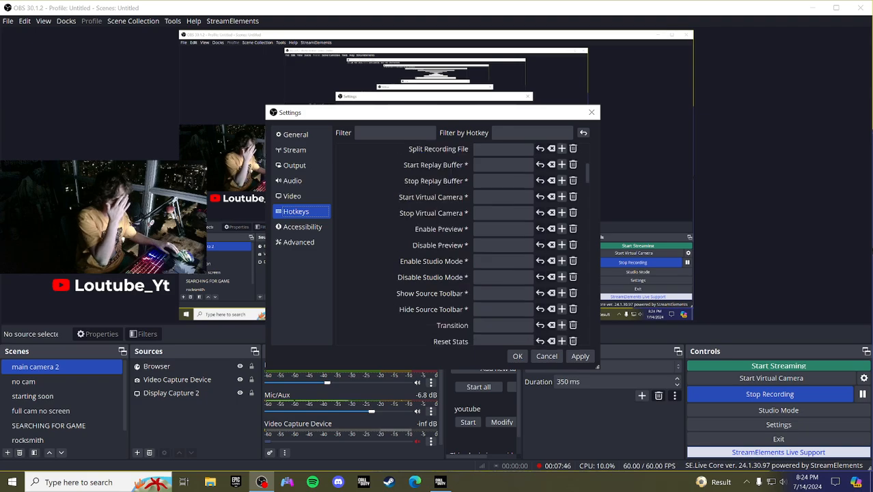
{"action": "scroll", "coordinate": [457, 245], "scroll_direction": "down", "scroll_amount": 2}
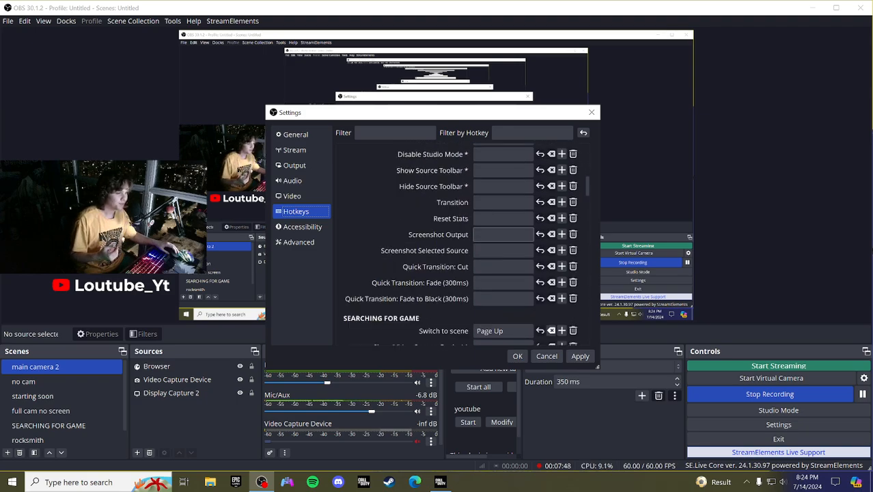
{"action": "scroll", "coordinate": [442, 251], "scroll_direction": "down", "scroll_amount": 2}
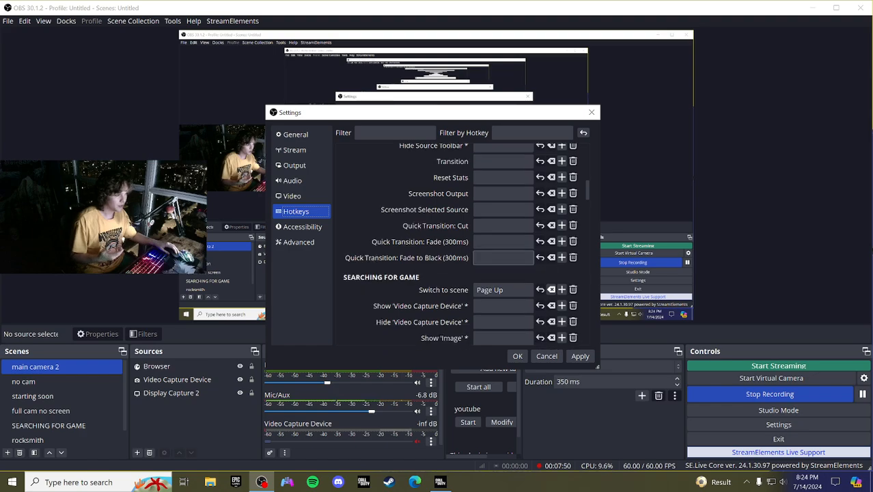
{"action": "scroll", "coordinate": [443, 251], "scroll_direction": "down", "scroll_amount": 1}
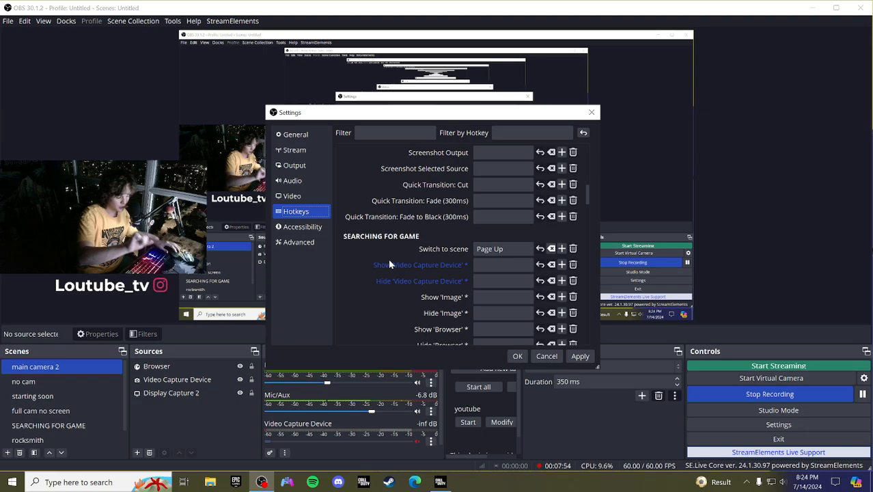
Step: View the advanced settings and close the settings without saving the changes
{"action": "key", "text": "Page_Down"}
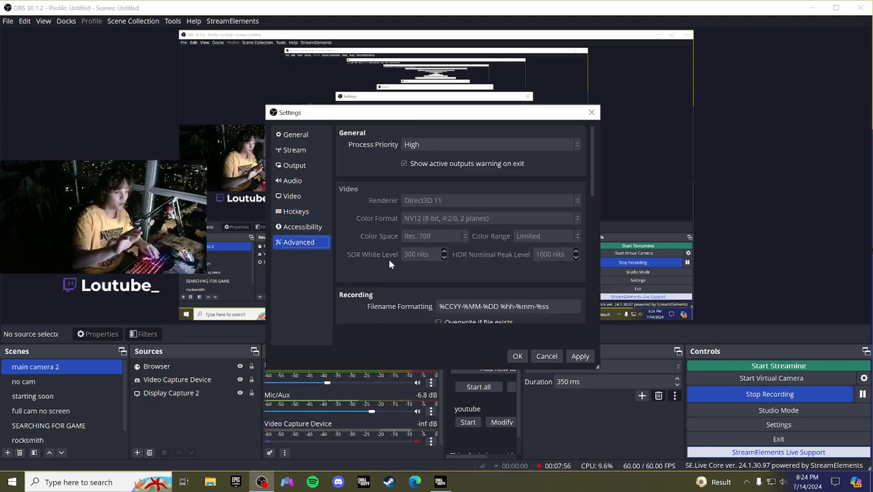
{"action": "left_click", "coordinate": [592, 112]}
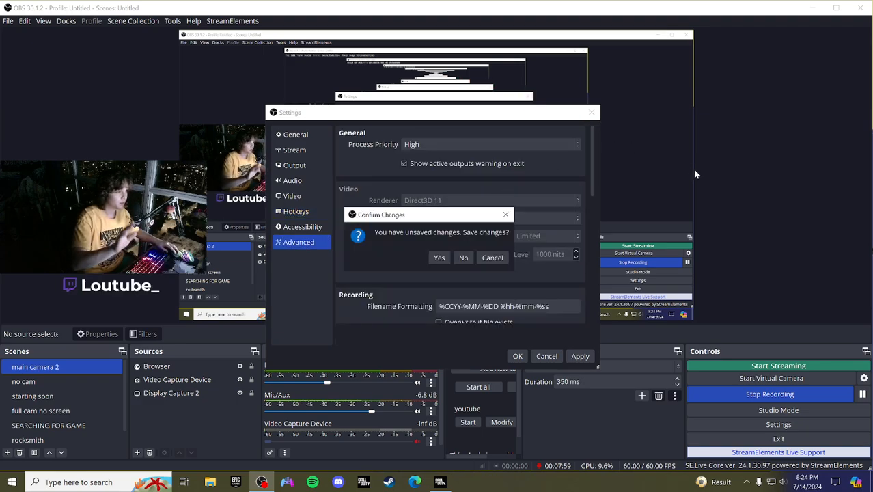
{"action": "left_click", "coordinate": [463, 260]}
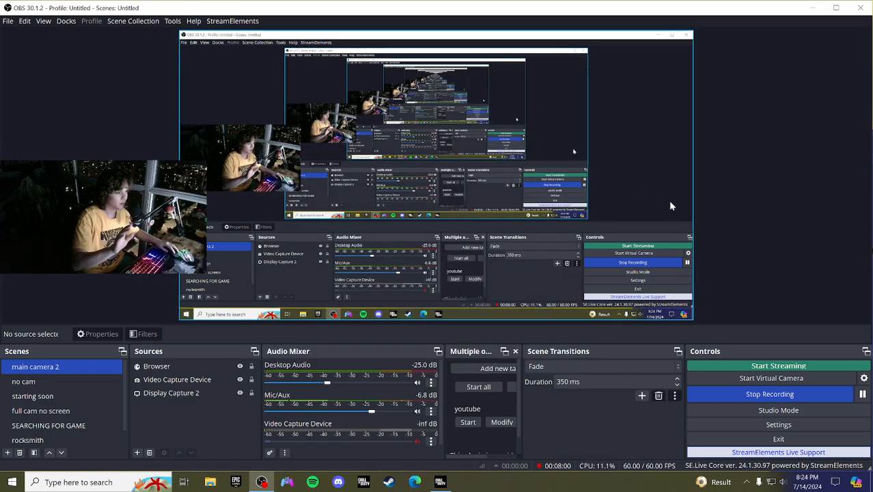
Step: Test the scene-switching hotkeys by changing to another scene and returning to main camera 2
{"action": "key", "text": "F4"}
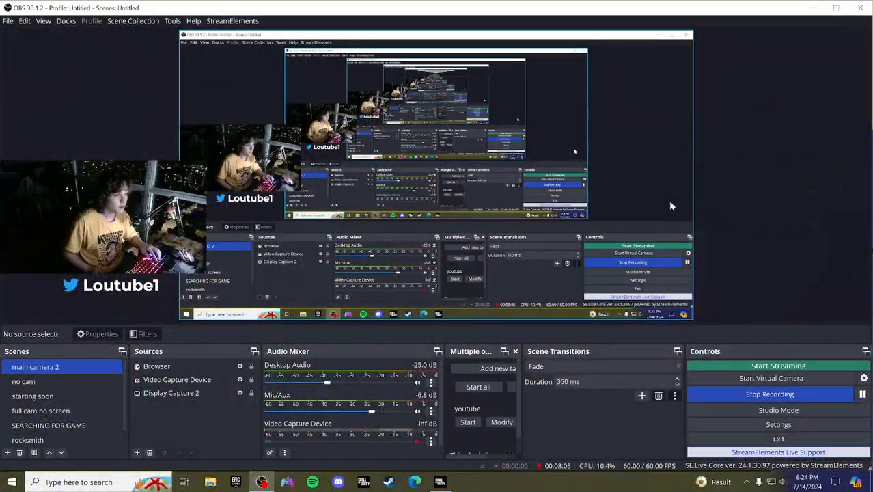
{"action": "key", "text": "F5"}
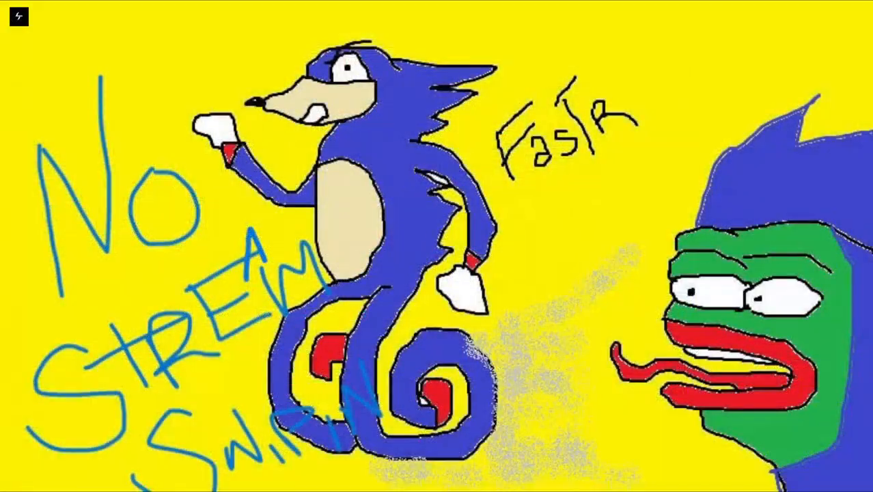
{"action": "key", "text": "F1"}
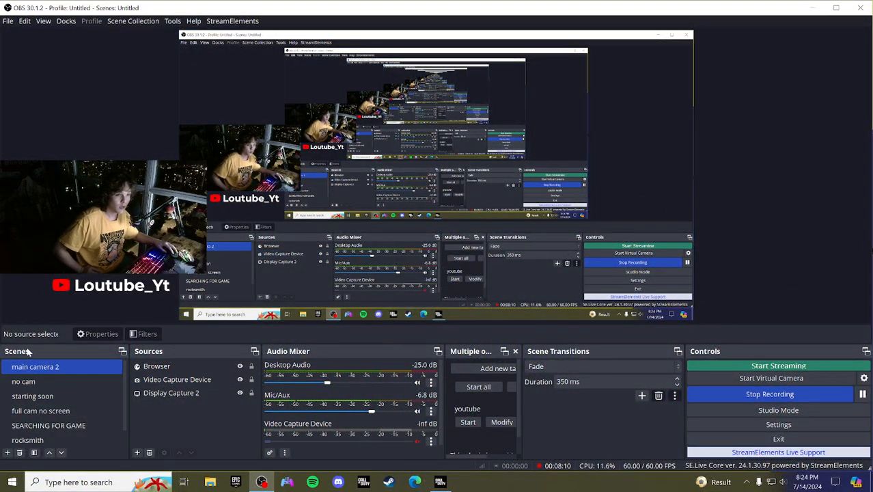
Step: Add a new scene named "test one for yt vid"
{"action": "left_click", "coordinate": [50, 435]}
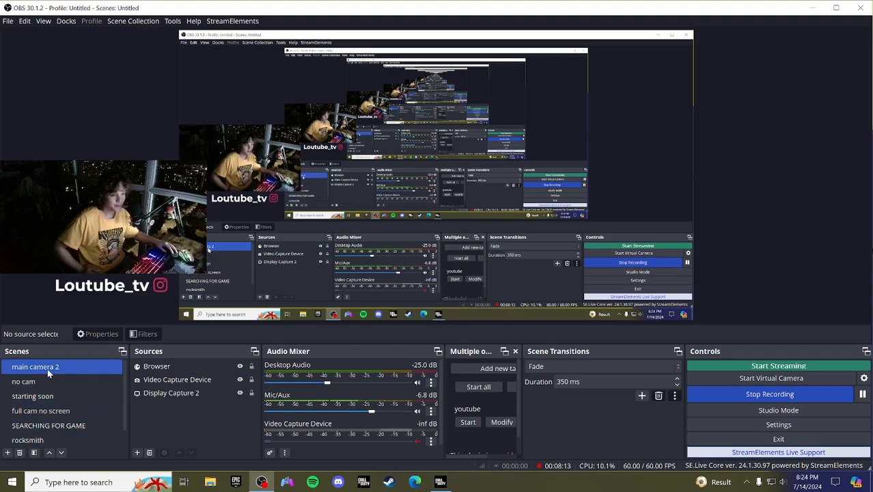
{"action": "scroll", "coordinate": [62, 417], "scroll_direction": "down", "scroll_amount": 1}
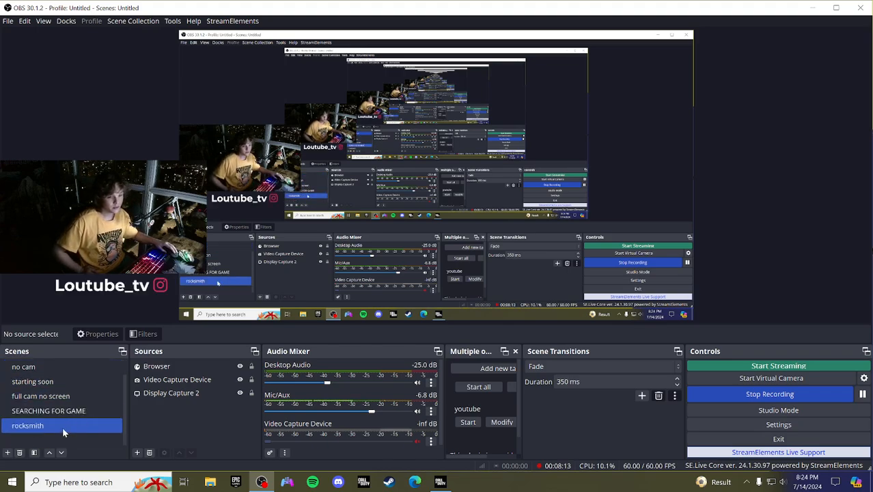
{"action": "left_click", "coordinate": [8, 452]}
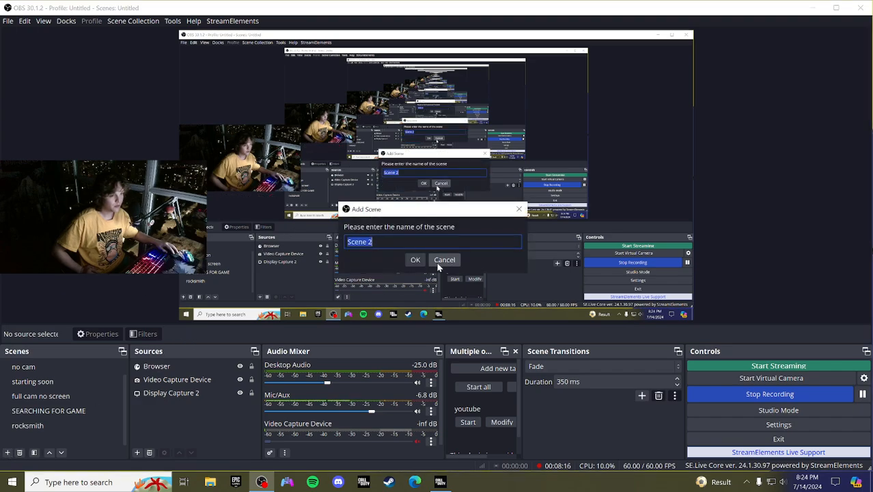
{"action": "type", "text": "test one for"}
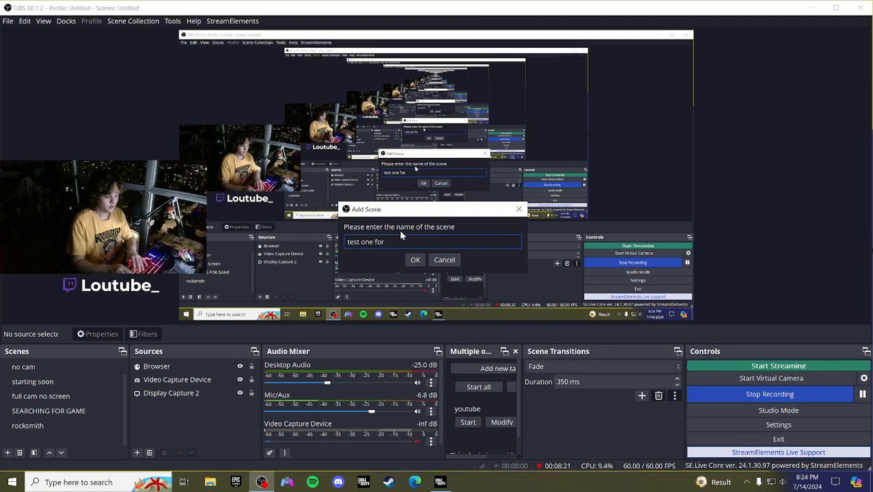
{"action": "type", "text": " yt vid"}
{"action": "key", "text": "Return"}
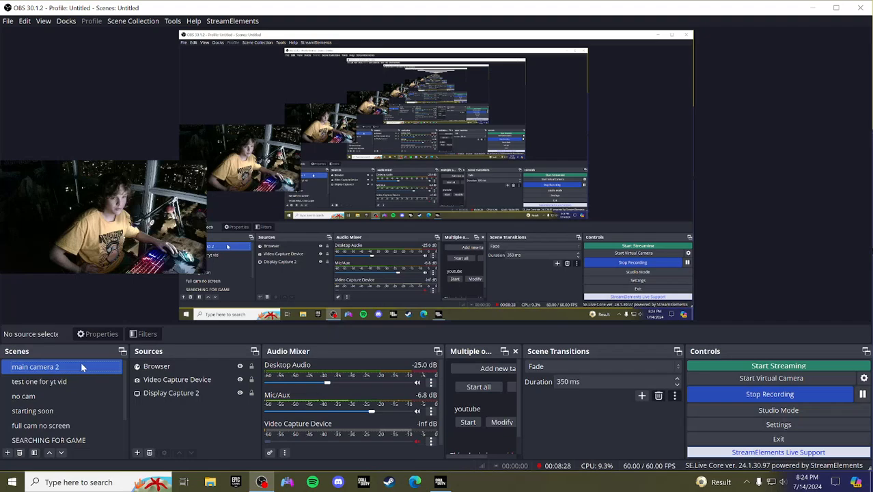
Step: Check the properties of the Display Capture 2 source in the main camera 2 scene, leaving them unmodified
{"action": "left_click", "coordinate": [178, 370]}
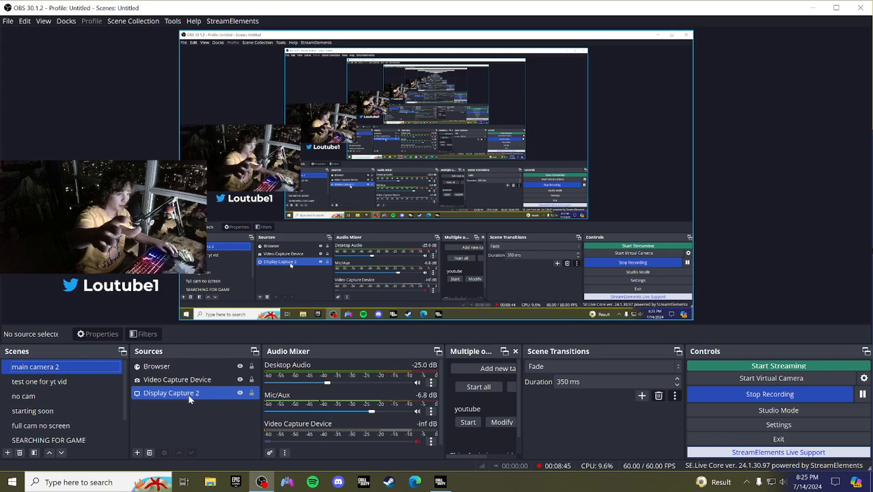
{"action": "double_click", "coordinate": [188, 394]}
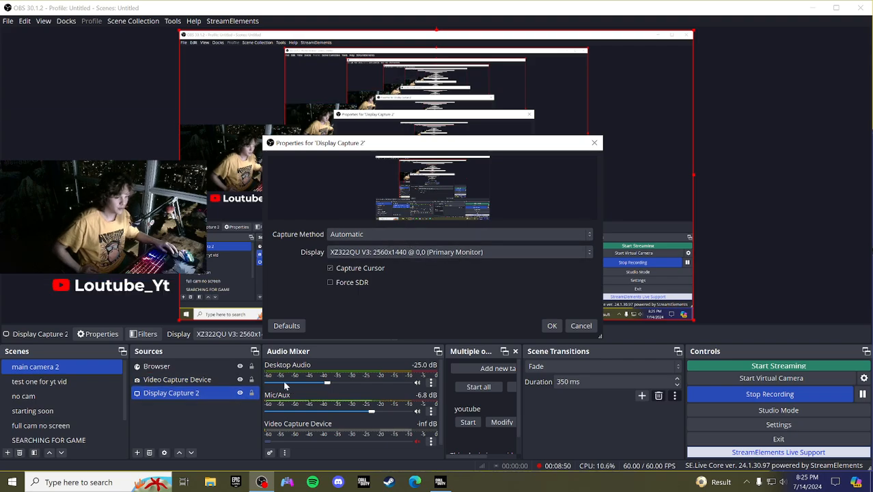
{"action": "left_click", "coordinate": [579, 326]}
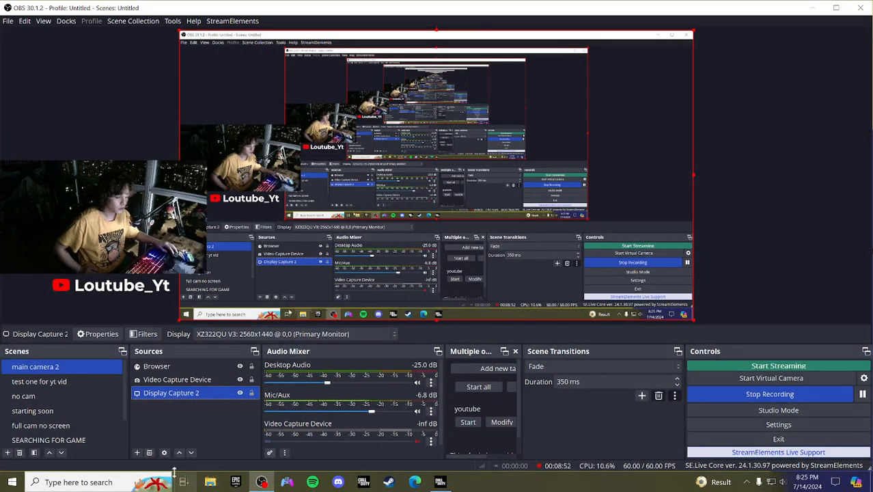
Step: Add a Display Capture source to the "test one for yt vid" scene, capturing the primary monitor XZ322QU V3 at 2560x1440
{"action": "left_click", "coordinate": [136, 452]}
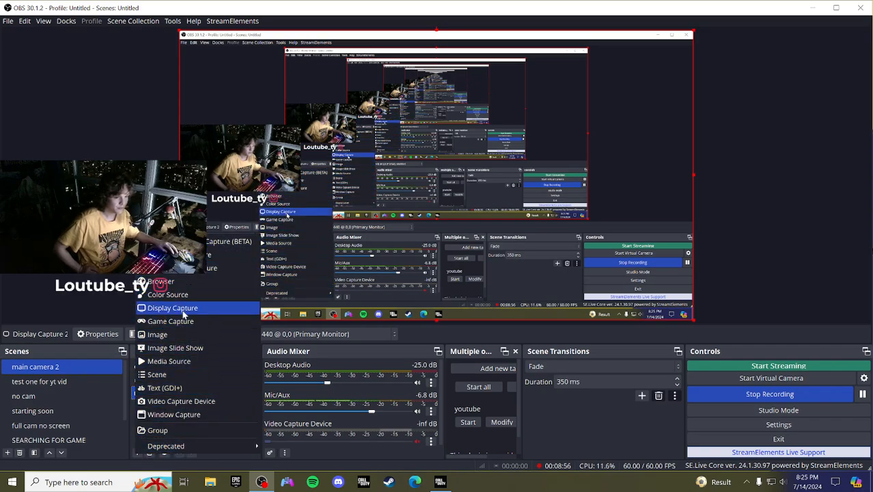
{"action": "left_click", "coordinate": [95, 381]}
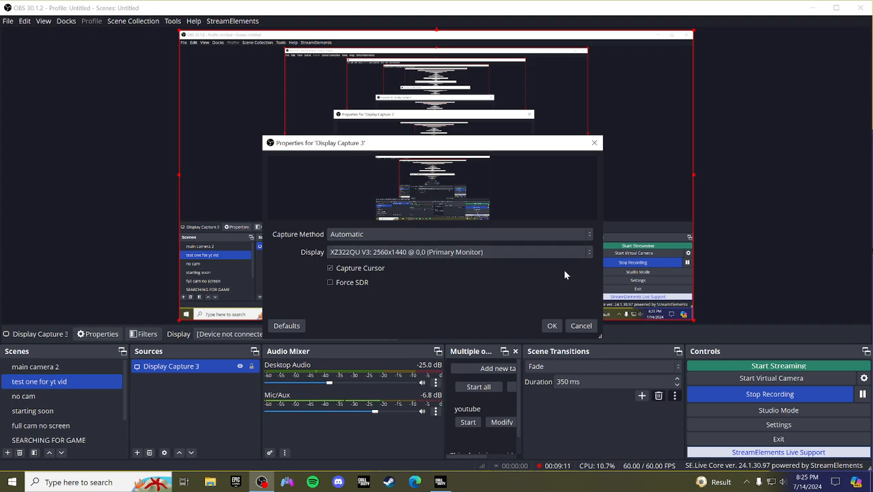
{"action": "left_click", "coordinate": [551, 326]}
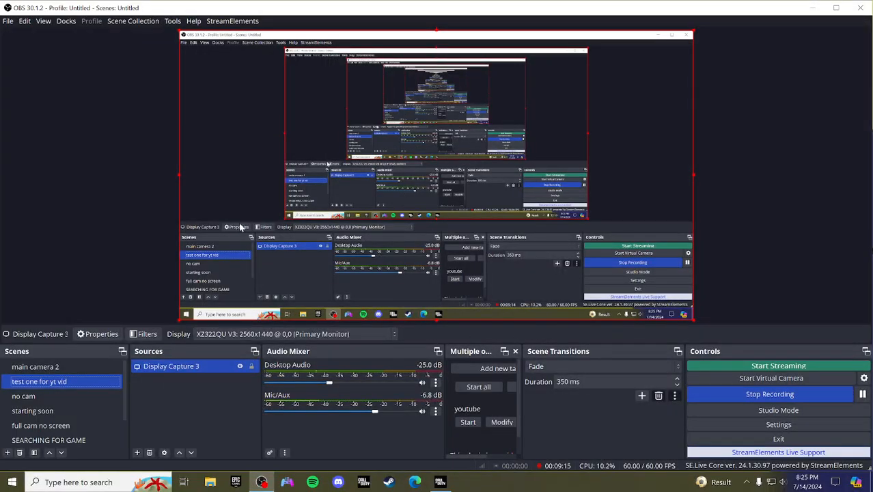
Step: Add a new Video Capture Device source to the test scene with Full HD webcam as its device
{"action": "left_click", "coordinate": [138, 453]}
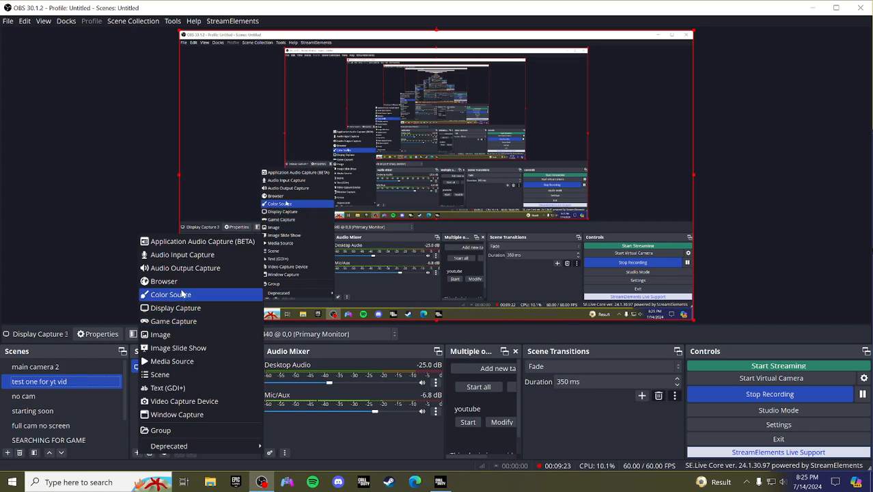
{"action": "left_click", "coordinate": [185, 401]}
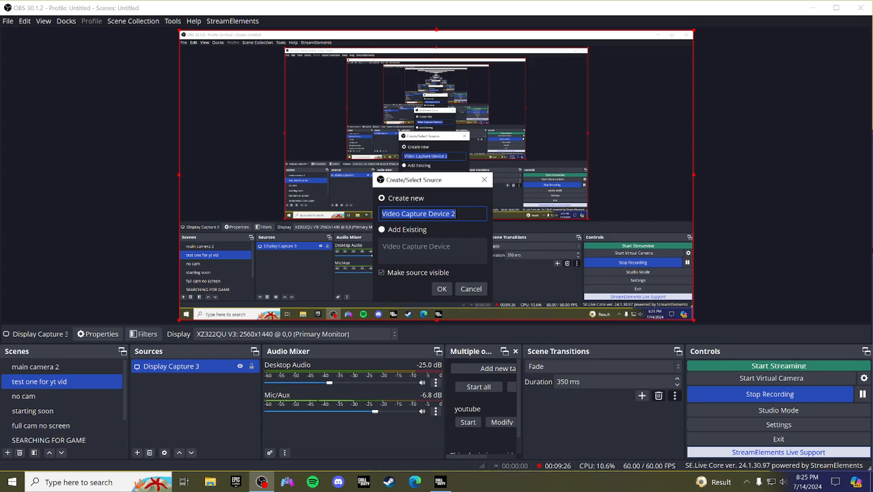
{"action": "left_click", "coordinate": [441, 289]}
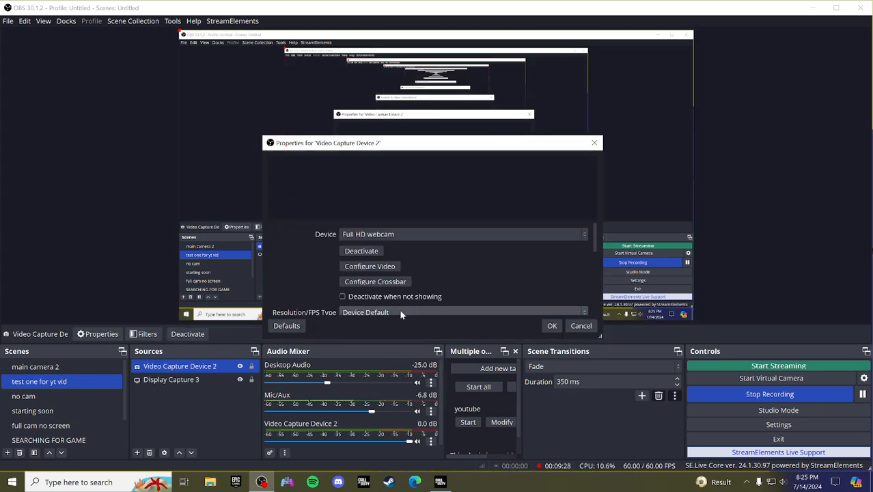
{"action": "left_click", "coordinate": [441, 235]}
{"action": "left_click", "coordinate": [440, 240]}
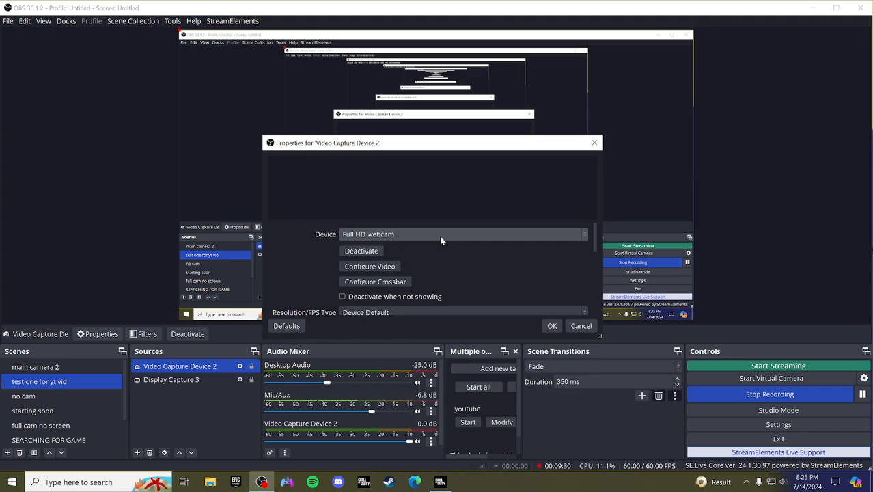
{"action": "left_click", "coordinate": [552, 325]}
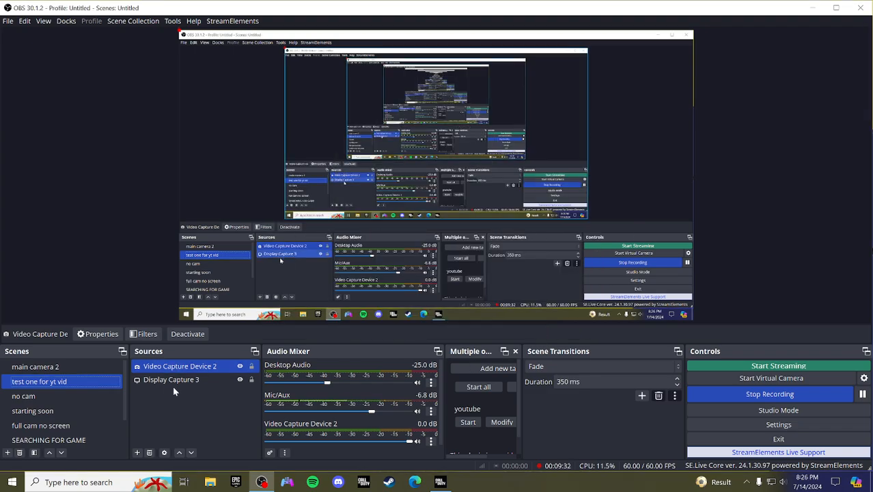
Step: Check the device and resolution/FPS properties of the Video Capture Device 2 source, and cancel without changing them
{"action": "double_click", "coordinate": [176, 366]}
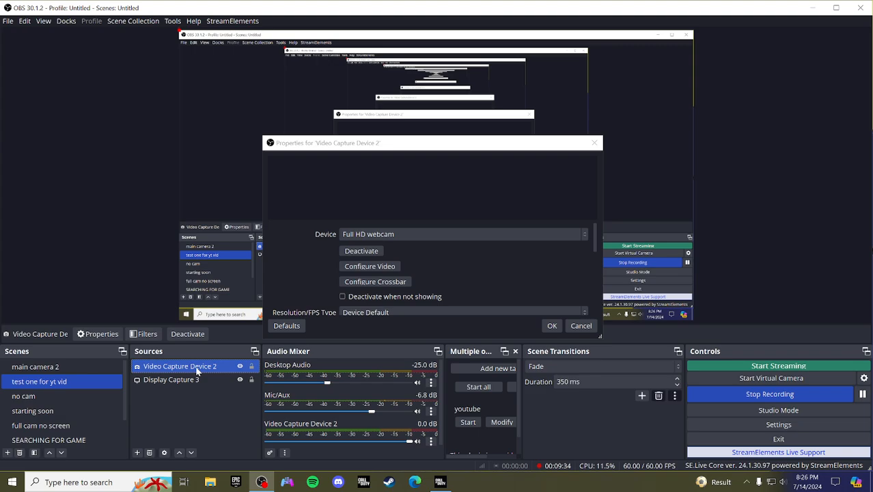
{"action": "scroll", "coordinate": [472, 262], "scroll_direction": "down", "scroll_amount": 2}
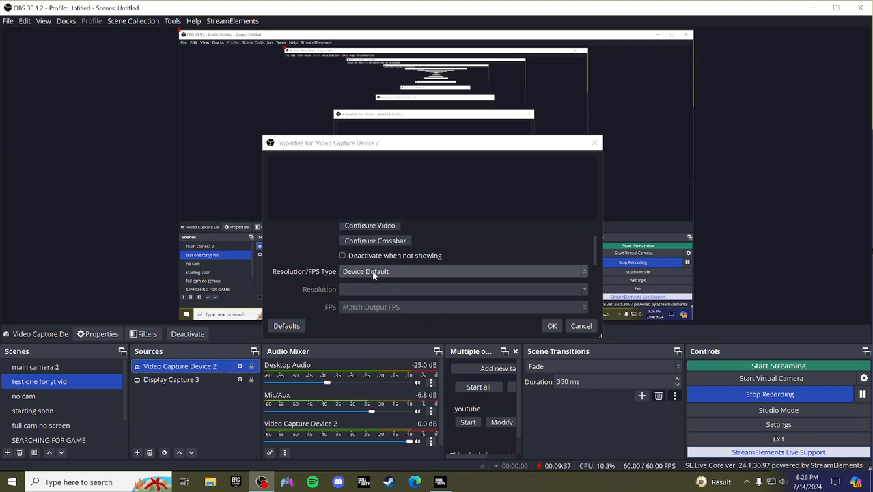
{"action": "scroll", "coordinate": [506, 257], "scroll_direction": "up", "scroll_amount": 2}
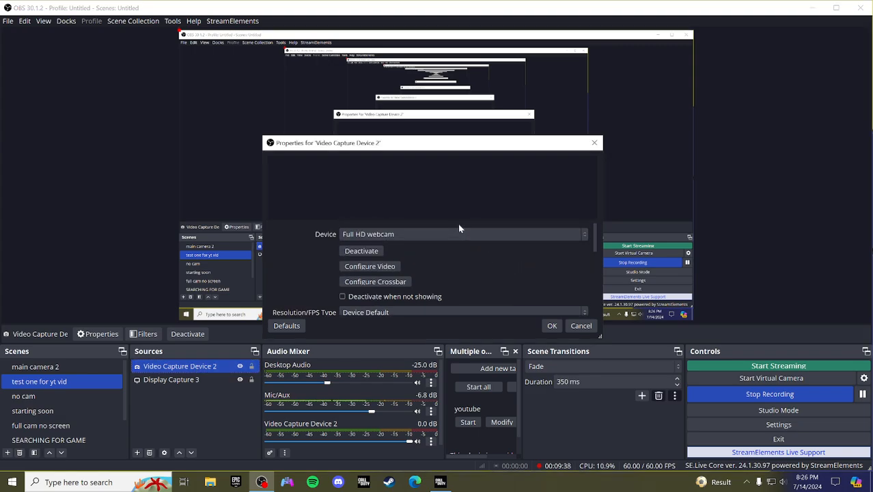
{"action": "left_click", "coordinate": [460, 233]}
{"action": "left_click", "coordinate": [575, 327]}
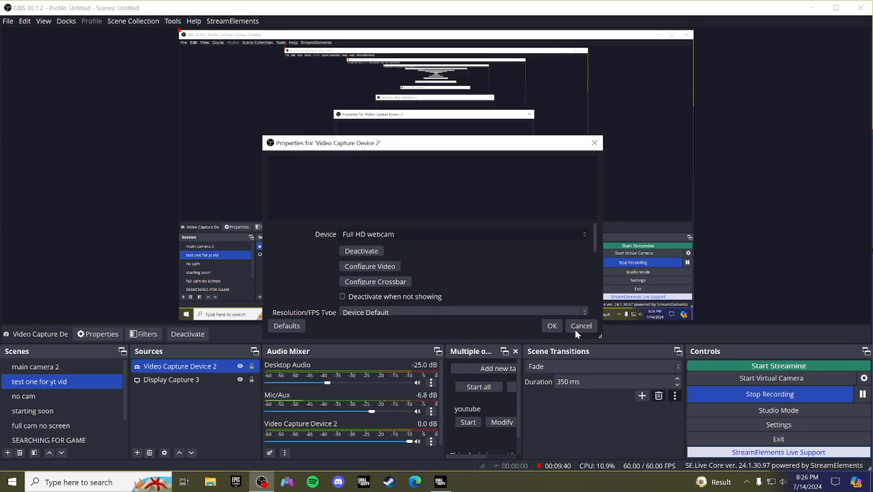
{"action": "left_click", "coordinate": [579, 326]}
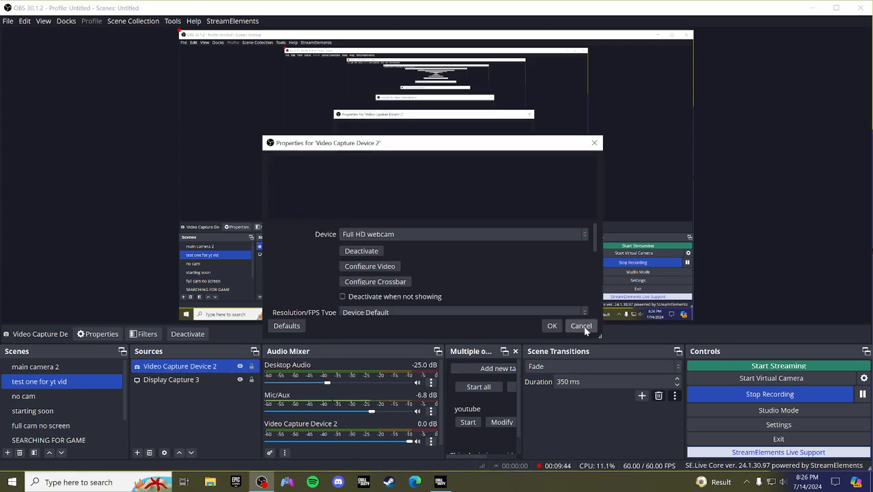
Step: View the available actions for the test scene's display capture, and switch back to the main camera 2 scene
{"action": "left_click", "coordinate": [178, 379]}
{"action": "right_click", "coordinate": [178, 379]}
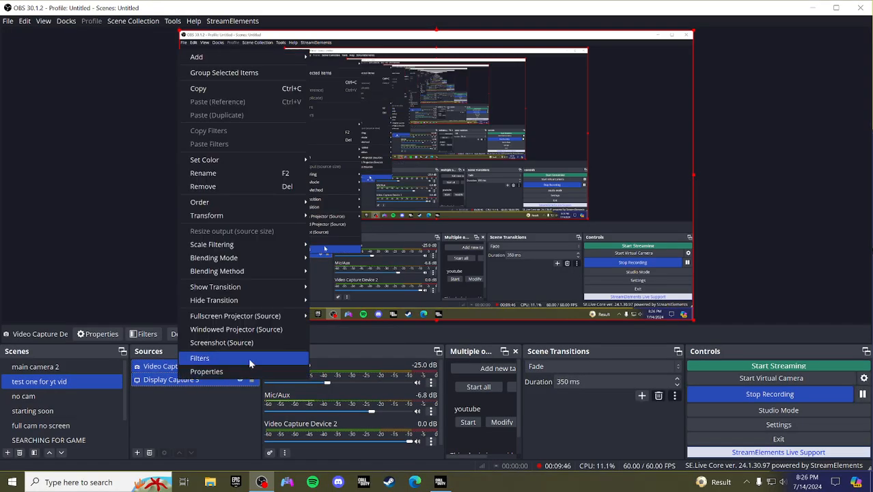
{"action": "left_click", "coordinate": [44, 368]}
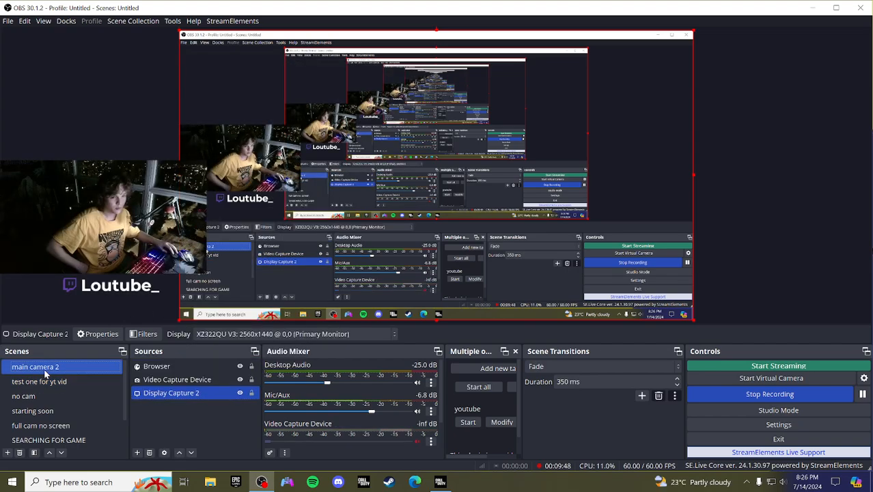
Step: Check the resolution and FPS options of the main camera 2 scene's Video Capture Device, keeping FPS at Match Output FPS
{"action": "double_click", "coordinate": [185, 380]}
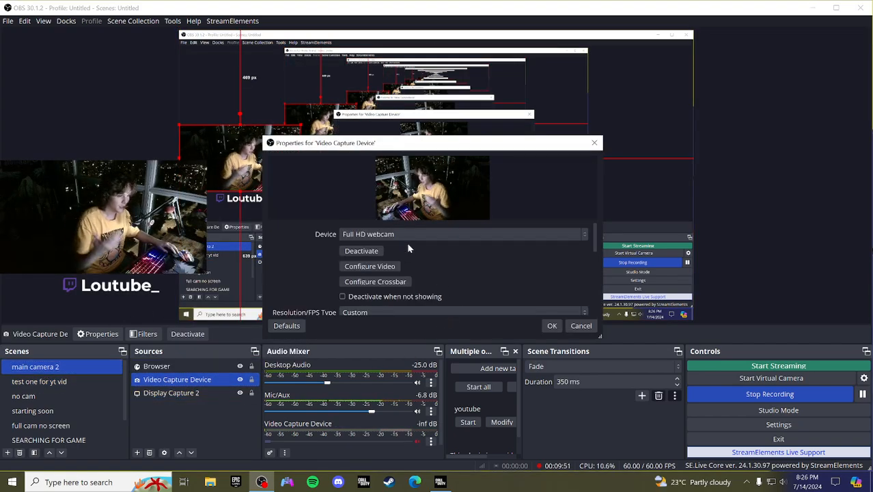
{"action": "scroll", "coordinate": [452, 249], "scroll_direction": "down", "scroll_amount": 2}
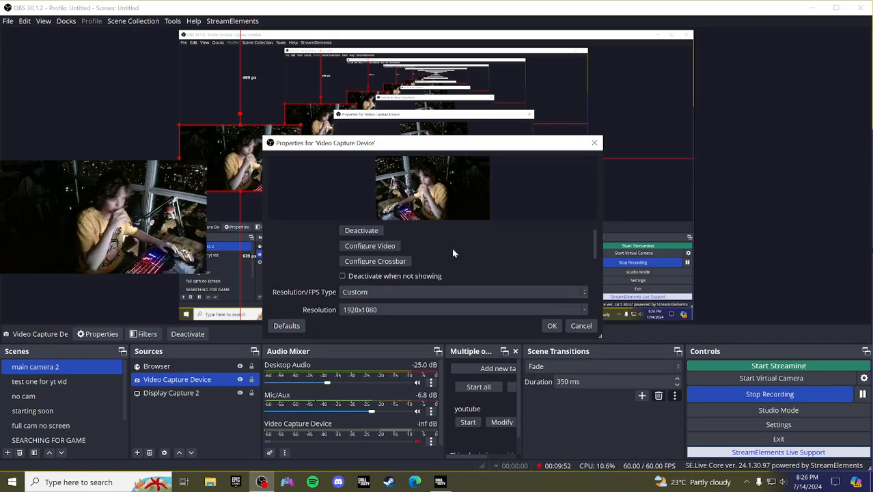
{"action": "scroll", "coordinate": [452, 250], "scroll_direction": "down", "scroll_amount": 1}
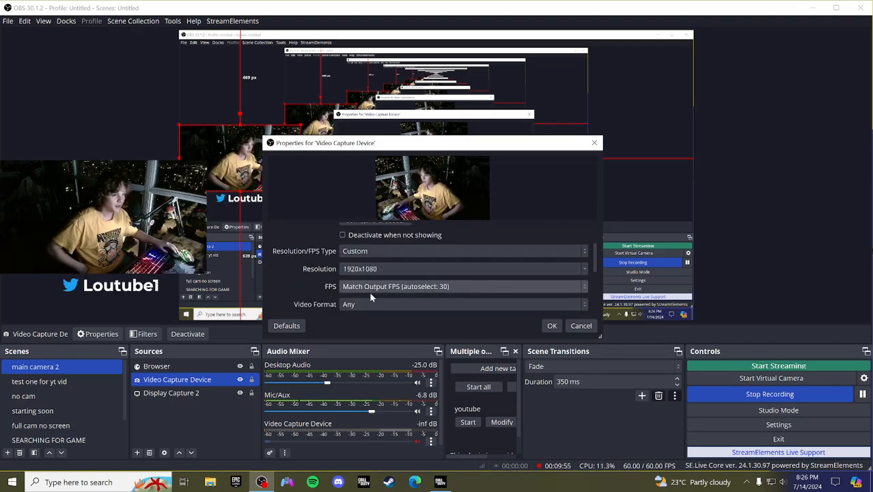
{"action": "left_click", "coordinate": [584, 267]}
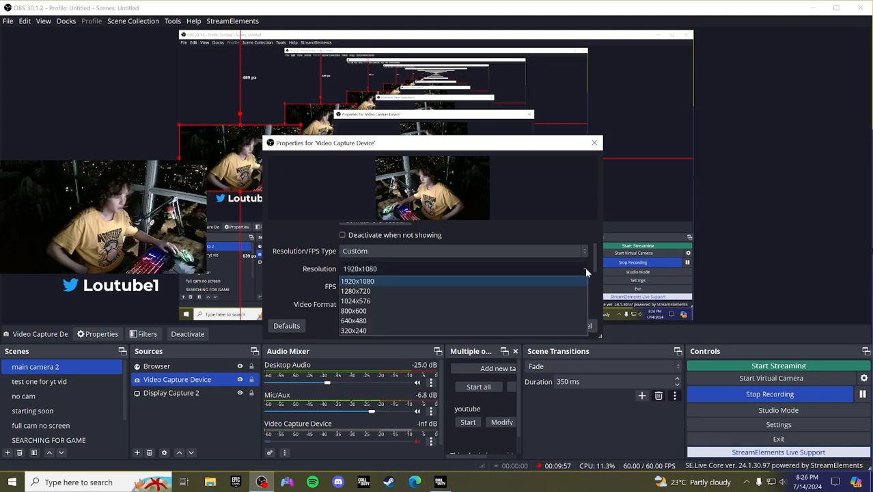
{"action": "left_click", "coordinate": [585, 268]}
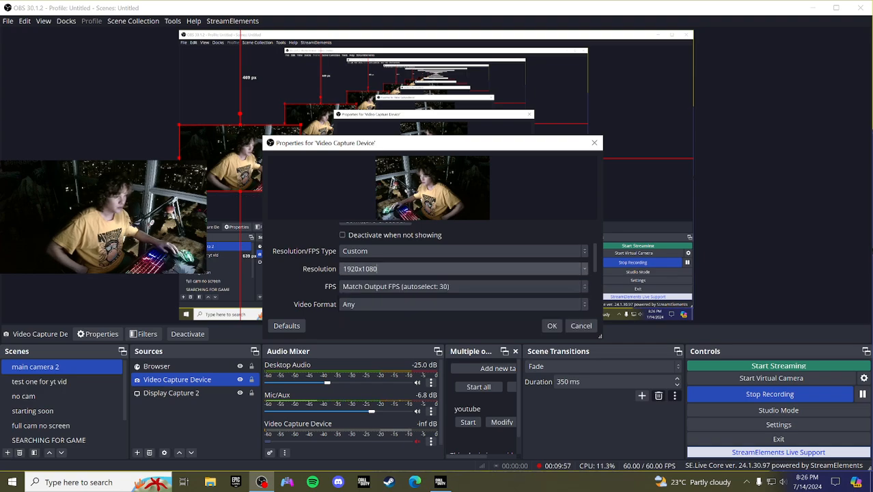
{"action": "left_click", "coordinate": [480, 287]}
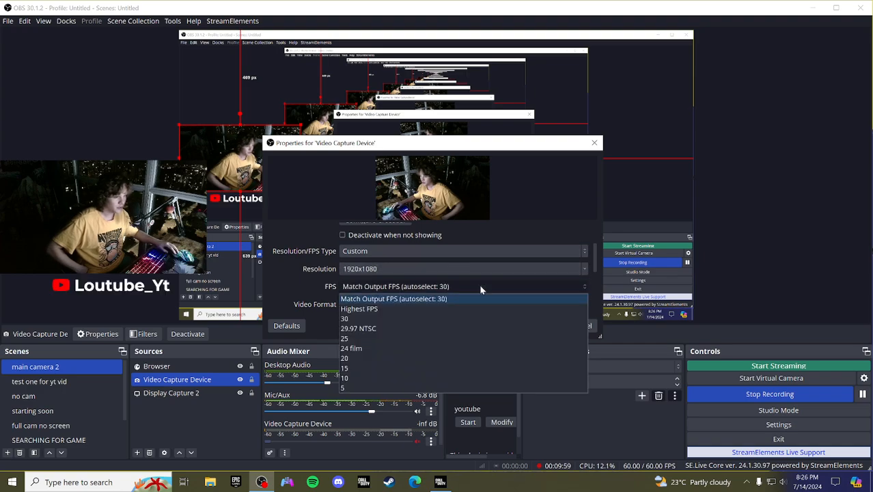
{"action": "left_click", "coordinate": [427, 299]}
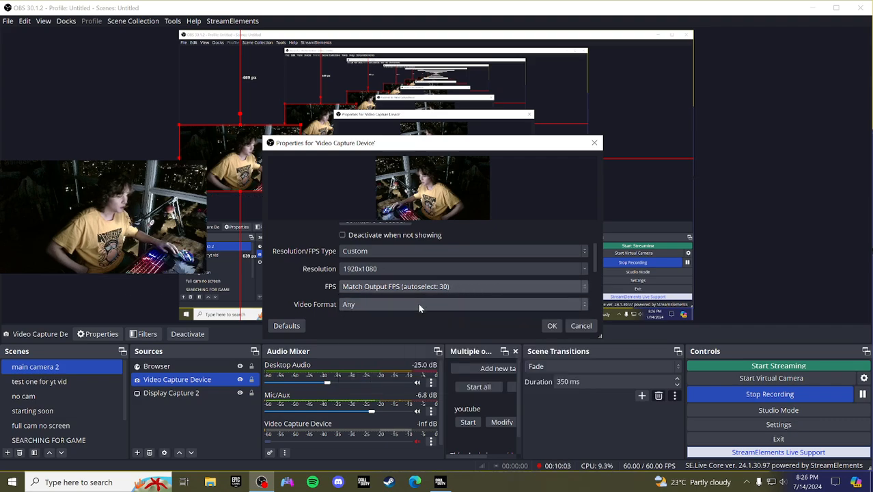
Step: Review the video format, color space and color range settings of the Video Capture Device, and accept its properties
{"action": "scroll", "coordinate": [342, 310], "scroll_direction": "down", "scroll_amount": 1}
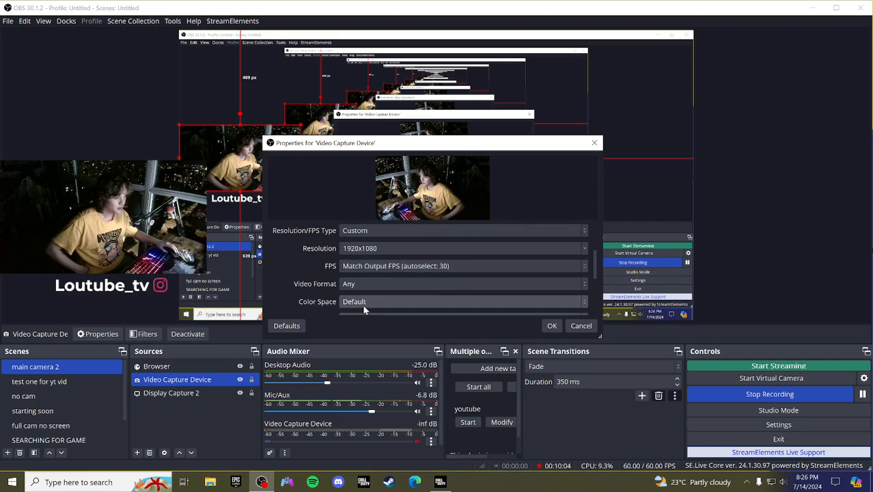
{"action": "scroll", "coordinate": [335, 306], "scroll_direction": "down", "scroll_amount": 4}
{"action": "scroll", "coordinate": [307, 304], "scroll_direction": "up", "scroll_amount": 3}
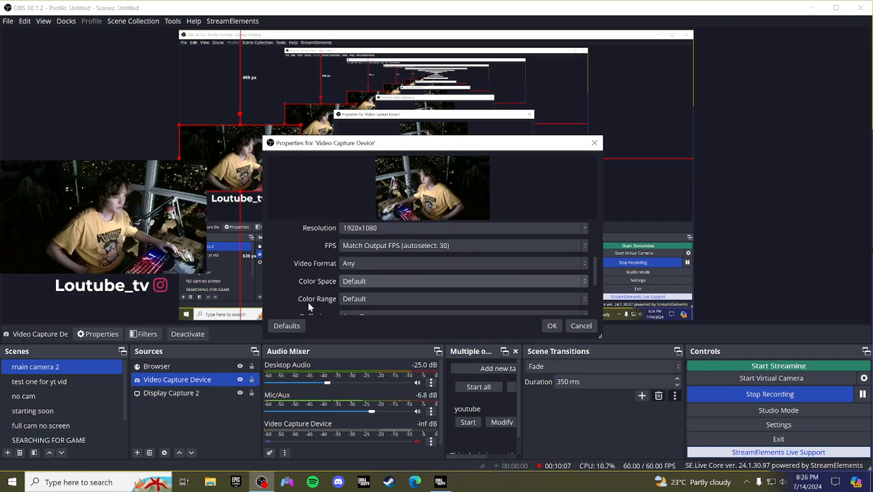
{"action": "scroll", "coordinate": [307, 306], "scroll_direction": "up", "scroll_amount": 4}
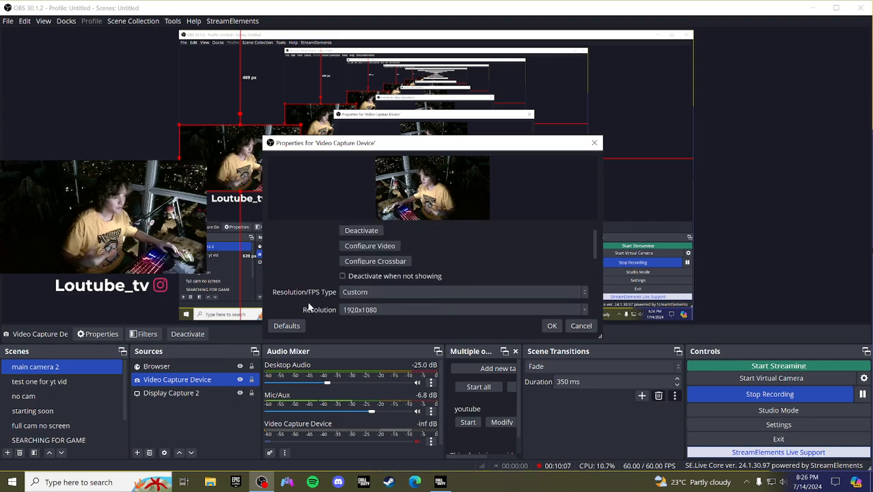
{"action": "left_click", "coordinate": [552, 325]}
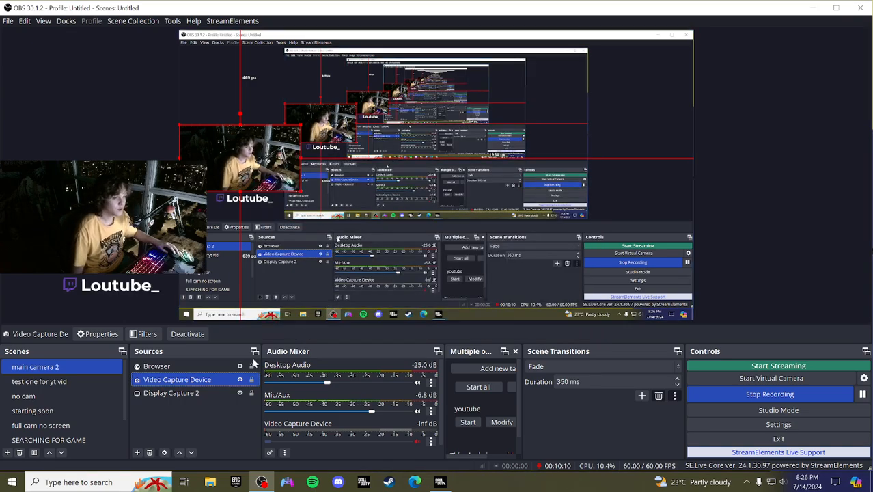
Step: View the URL and dimensions in the existing Browser source's properties, and close them without changes
{"action": "double_click", "coordinate": [176, 366]}
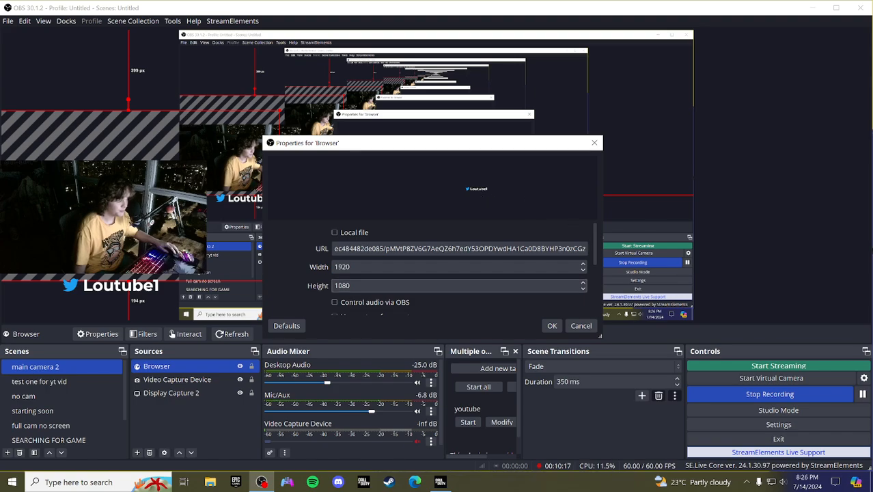
{"action": "left_click", "coordinate": [551, 325]}
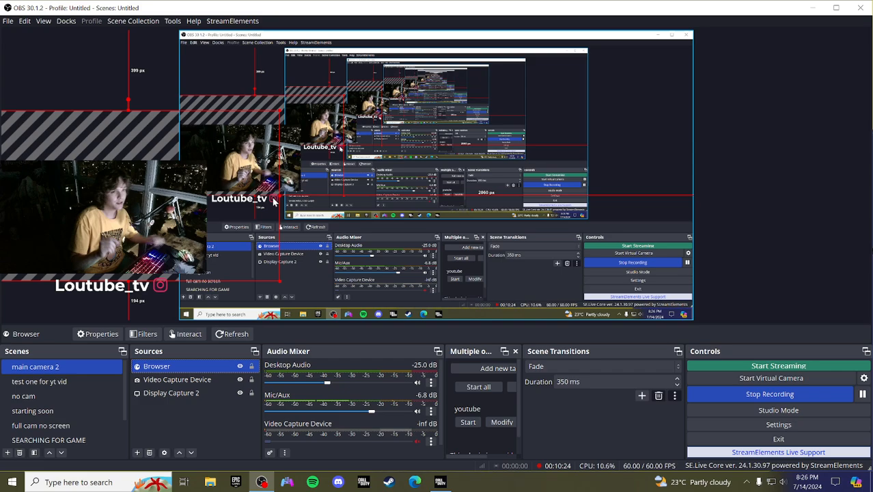
Step: Add a new Browser source named Browser 2 to the main camera 2 scene and dismiss its properties without setting a URL
{"action": "left_click", "coordinate": [139, 452]}
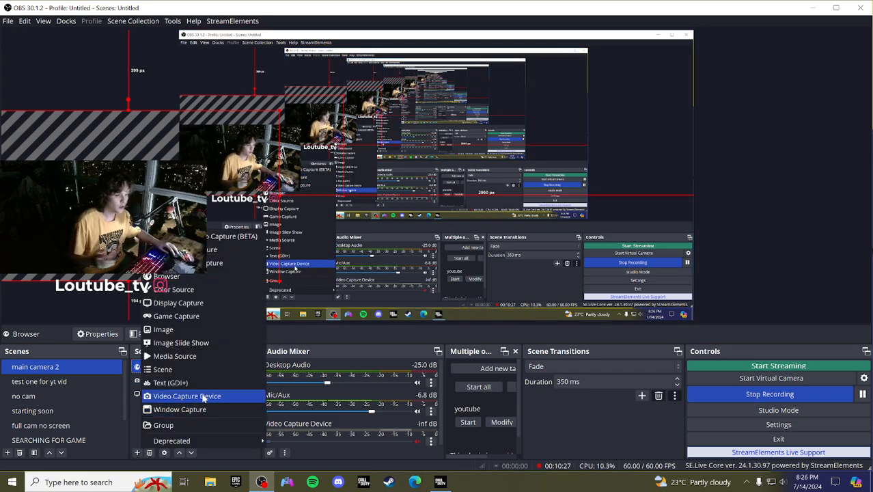
{"action": "left_click", "coordinate": [157, 278]}
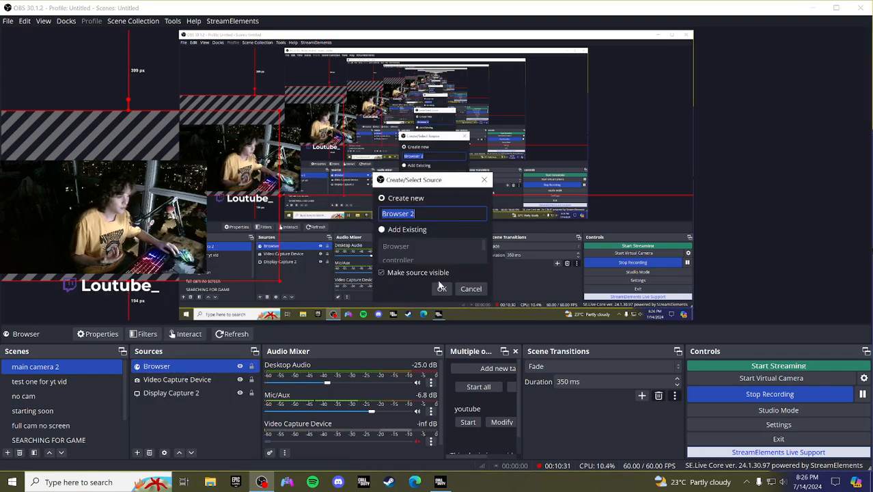
{"action": "left_click", "coordinate": [441, 288]}
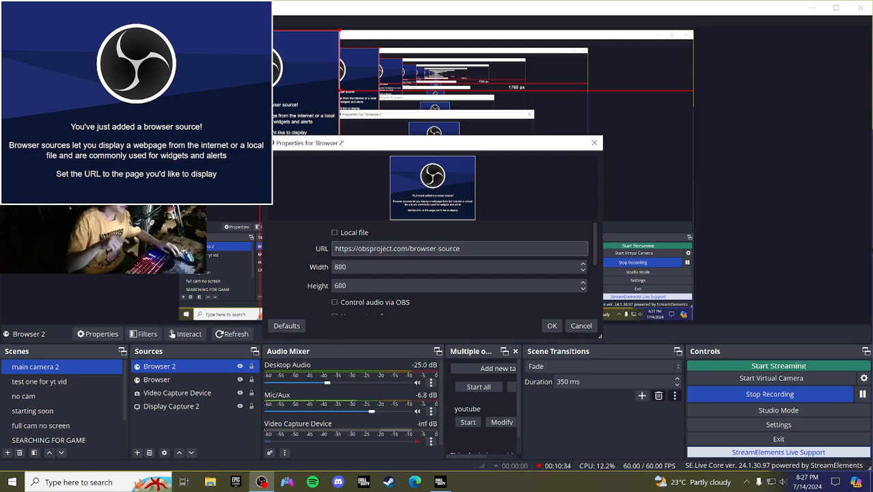
{"action": "left_click", "coordinate": [460, 249]}
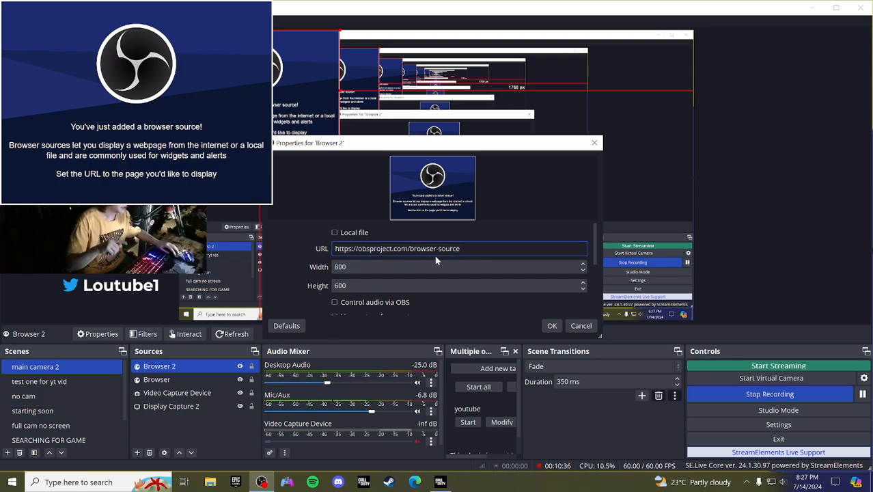
{"action": "left_click", "coordinate": [580, 328]}
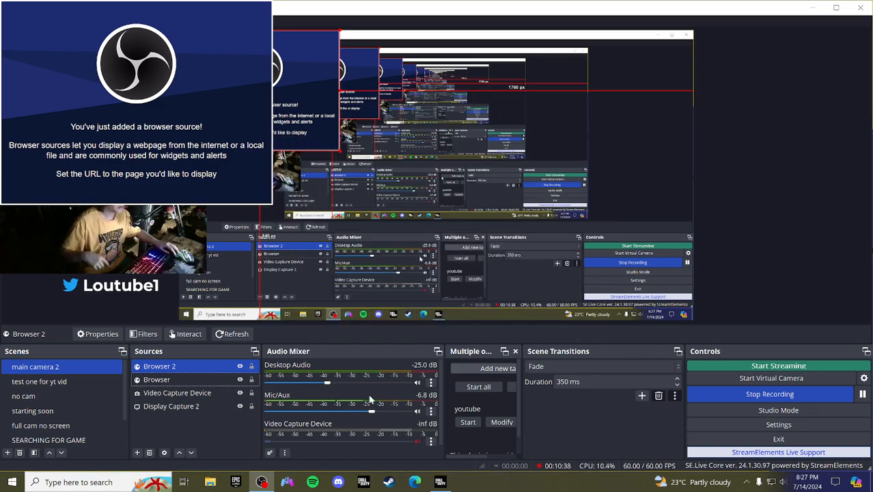
Step: Remove the Browser 2 source from the main camera 2 scene
{"action": "right_click", "coordinate": [259, 369]}
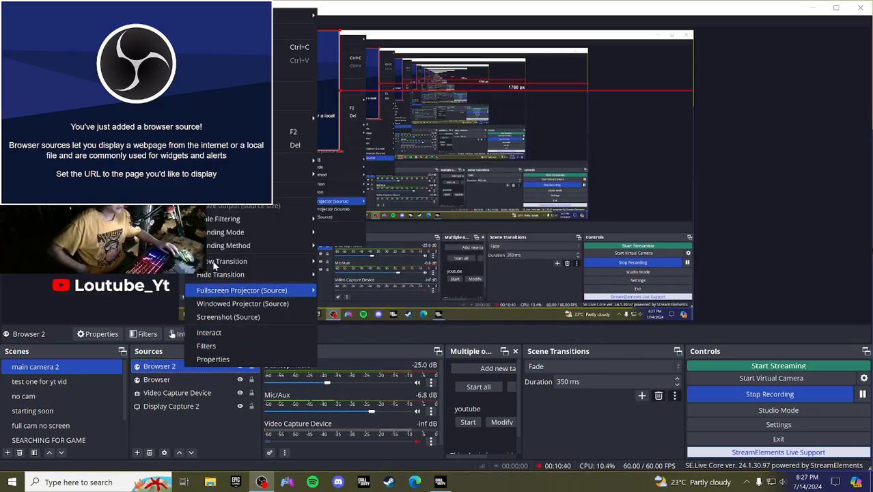
{"action": "left_click", "coordinate": [126, 449]}
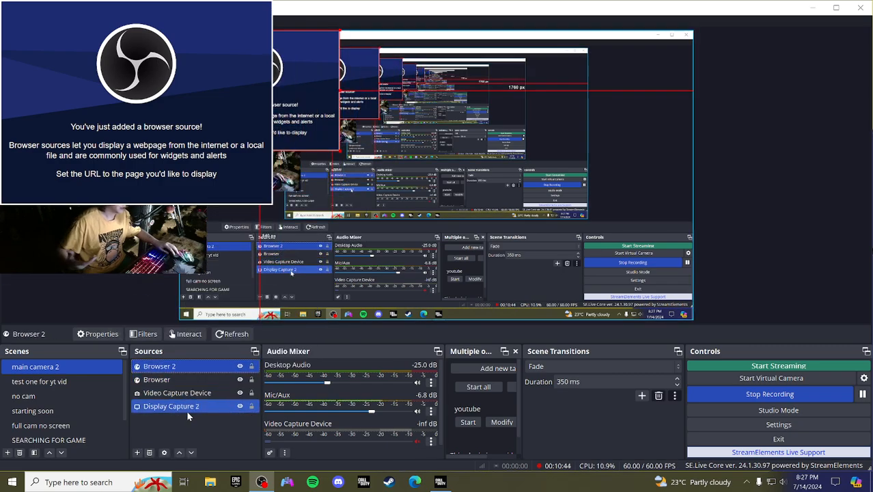
{"action": "left_click", "coordinate": [149, 453]}
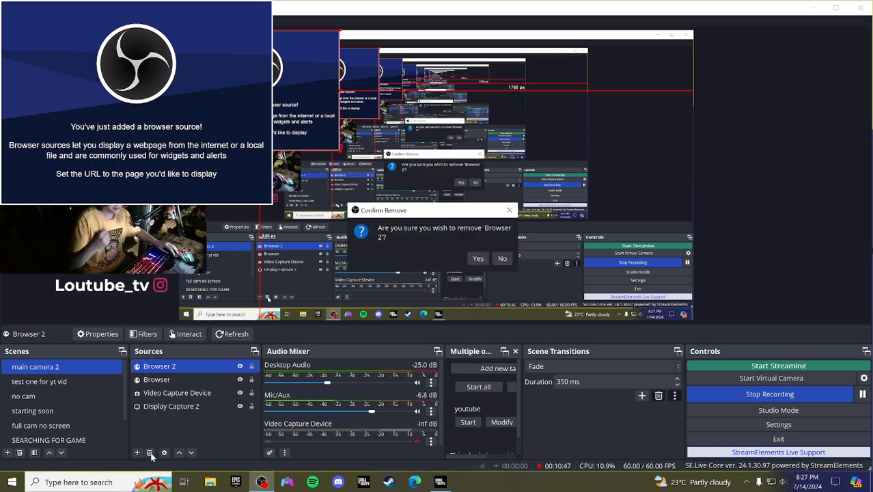
{"action": "left_click", "coordinate": [478, 259]}
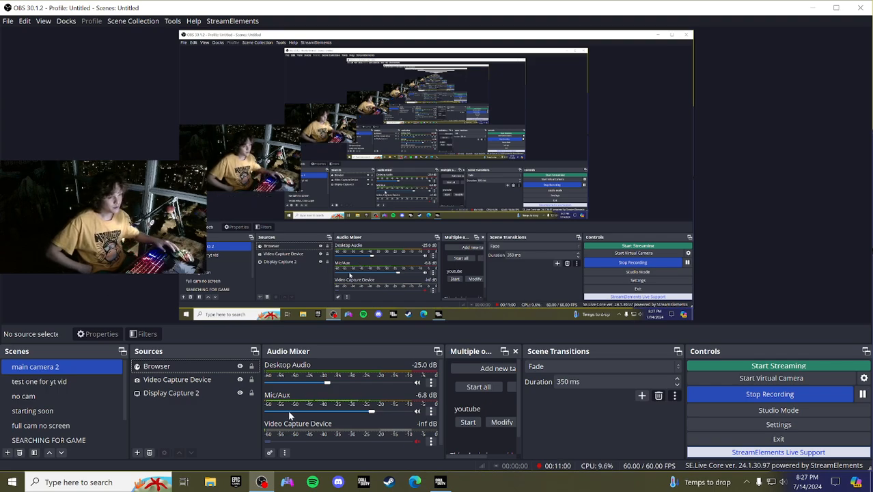
Step: Check which output devices are available in the Desktop Audio properties, and cancel without changing the device
{"action": "left_click", "coordinate": [430, 382]}
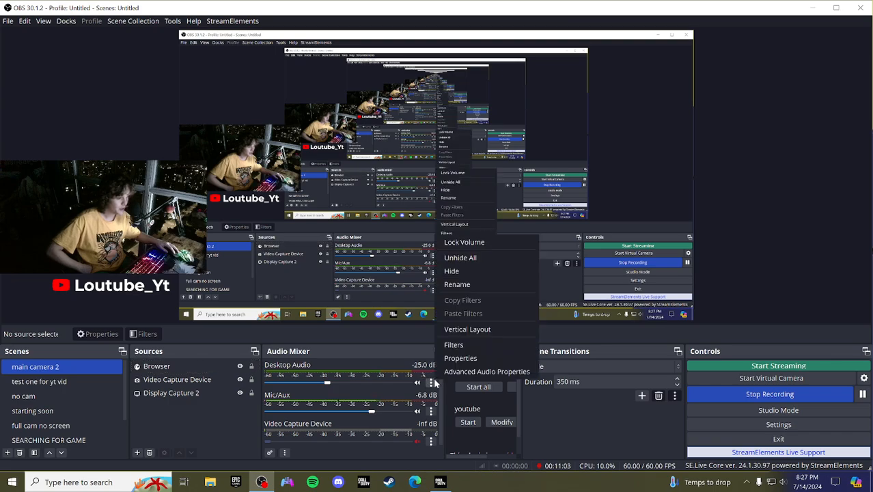
{"action": "left_click", "coordinate": [495, 363]}
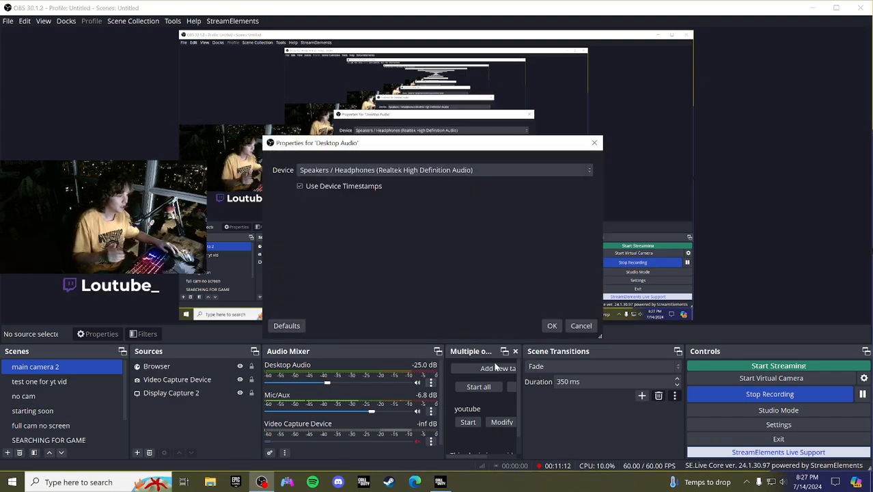
{"action": "left_click", "coordinate": [400, 169]}
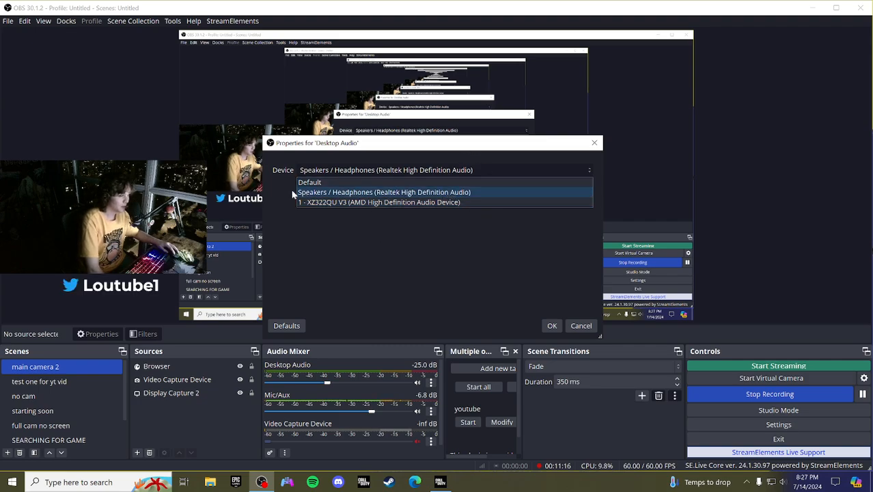
{"action": "left_click", "coordinate": [579, 327]}
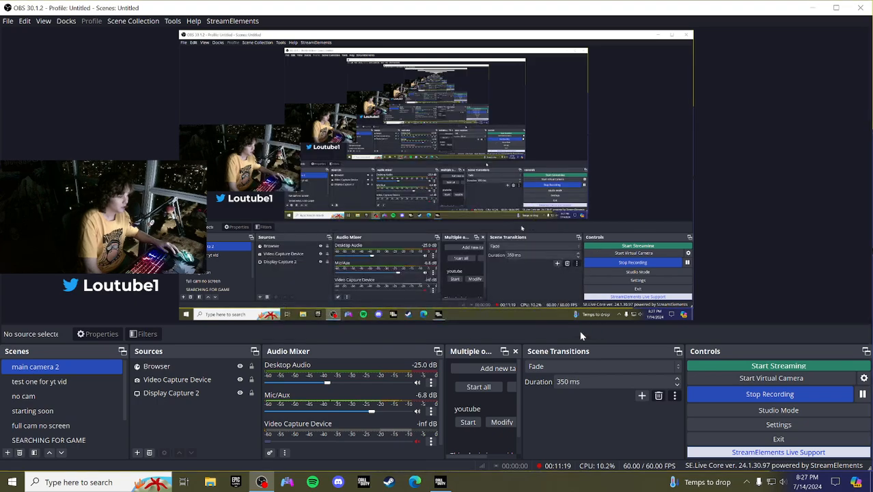
Step: Check the available microphones in the Mic/Aux properties, keeping Microphone (USB Condenser Microphone) as the device
{"action": "left_click", "coordinate": [430, 410]}
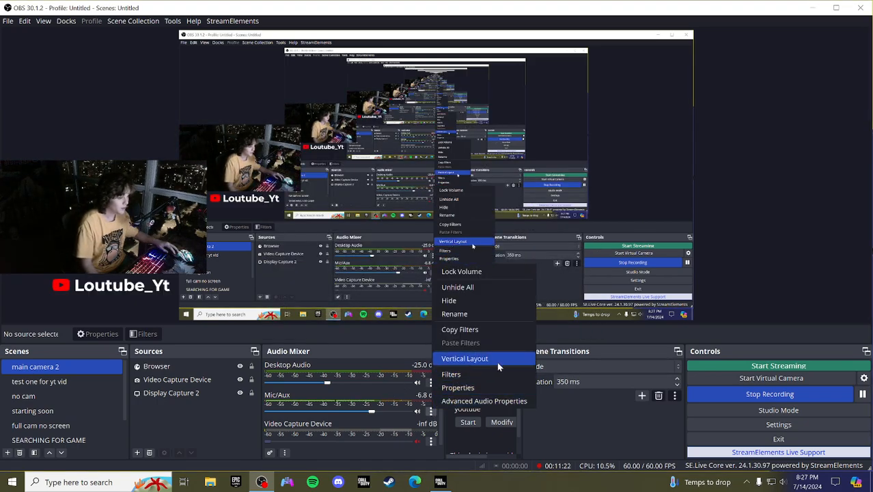
{"action": "left_click", "coordinate": [457, 387]}
{"action": "left_click", "coordinate": [387, 174]}
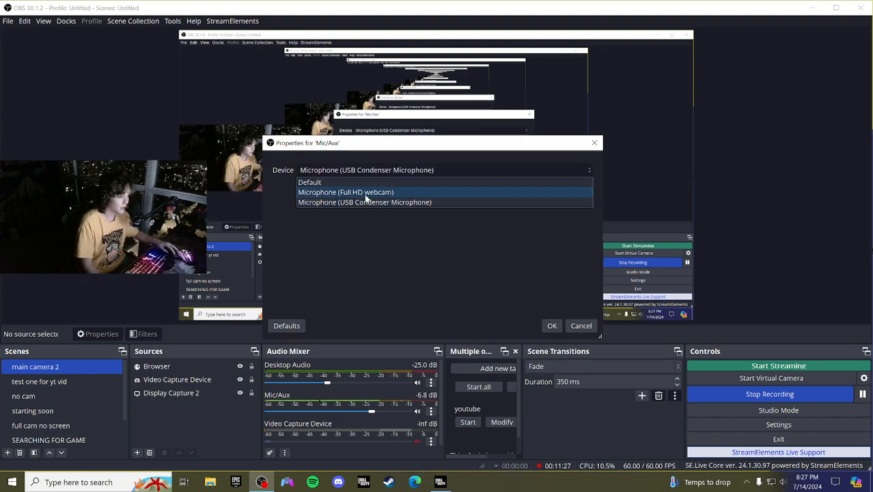
{"action": "left_click", "coordinate": [528, 327]}
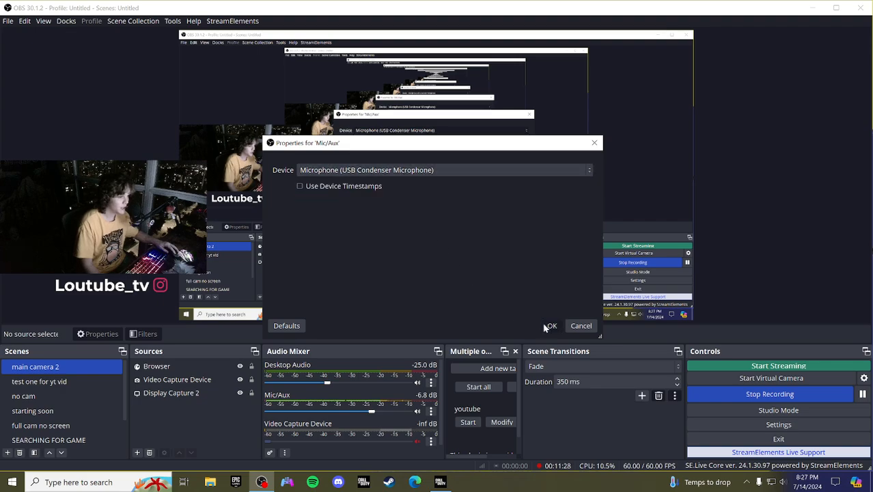
{"action": "left_click", "coordinate": [551, 326]}
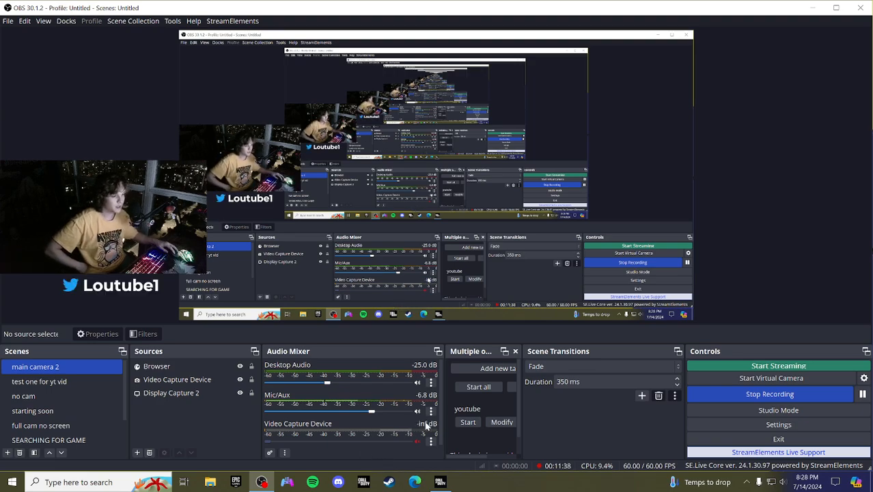
Step: Review the Noise Gate and Noise Suppression filters on Mic/Aux, checking the suppression methods while keeping Speex
{"action": "left_click_drag", "start_coordinate": [440, 429], "coordinate": [398, 446]}
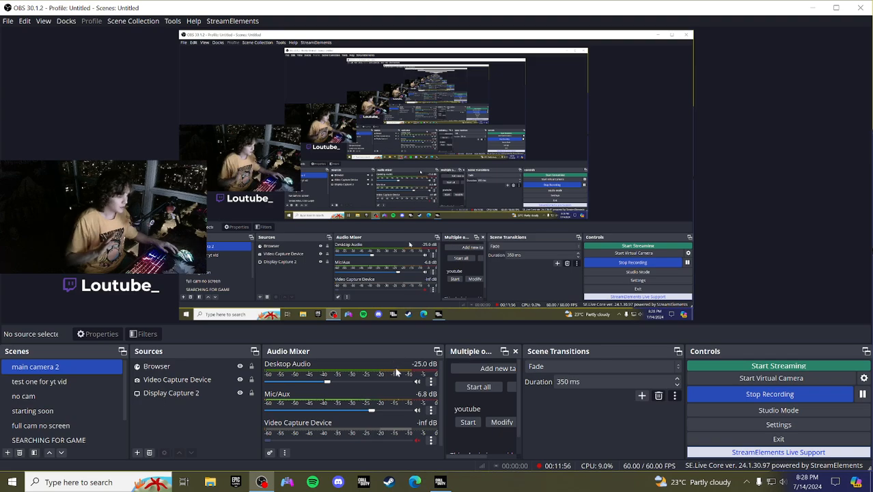
{"action": "left_click", "coordinate": [431, 409]}
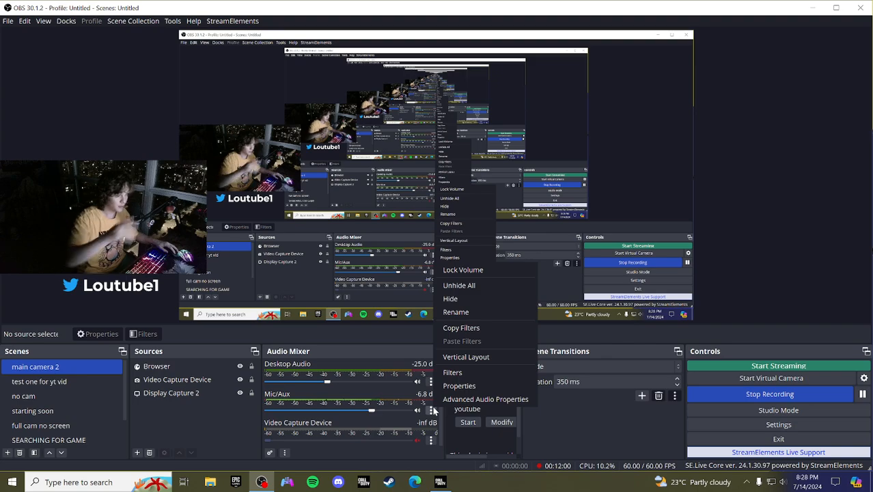
{"action": "left_click", "coordinate": [480, 370]}
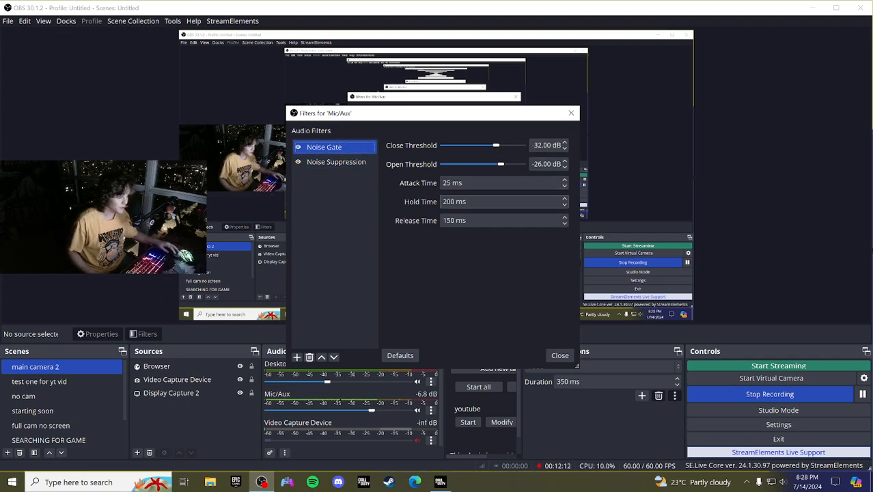
{"action": "left_click", "coordinate": [334, 166]}
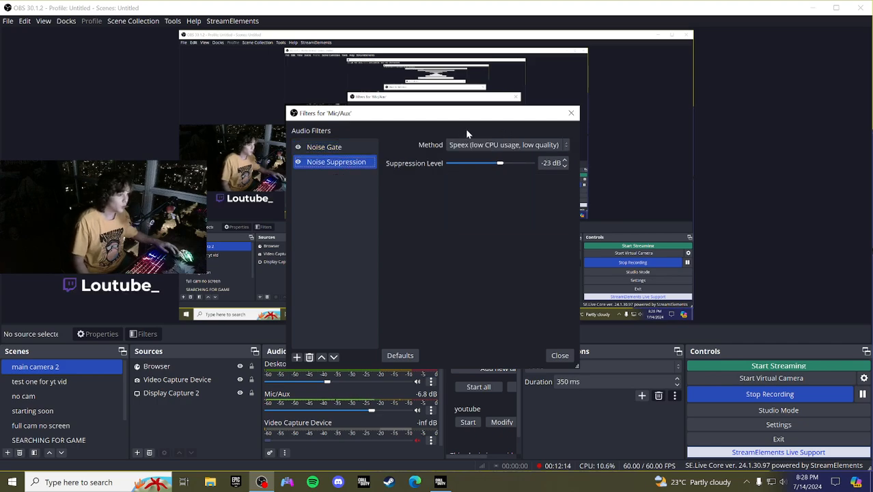
{"action": "left_click", "coordinate": [512, 144]}
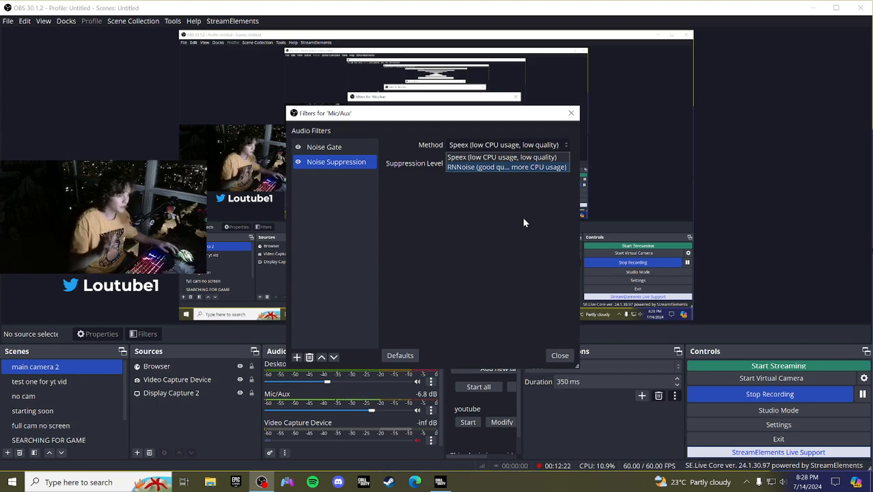
{"action": "left_click", "coordinate": [555, 207]}
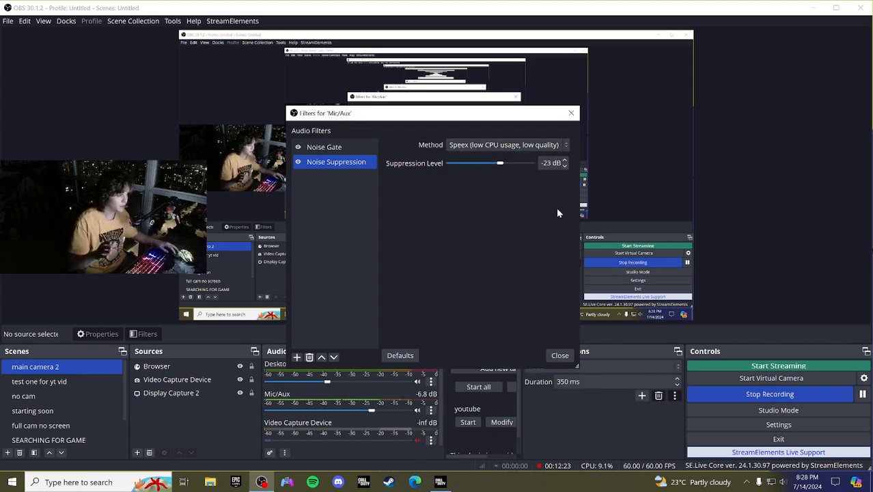
{"action": "left_click", "coordinate": [560, 356]}
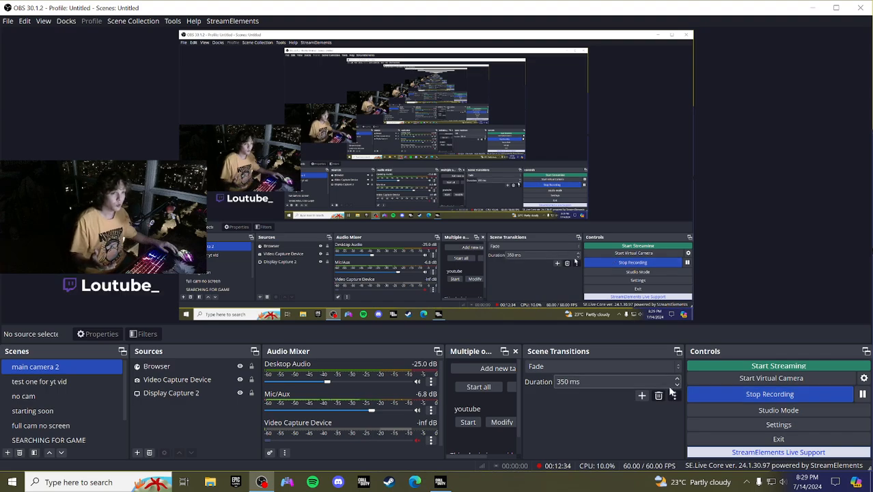
Step: Review the General settings for stream confirmation dialogs and source alignment snapping, and close the settings without changes
{"action": "left_click", "coordinate": [8, 21]}
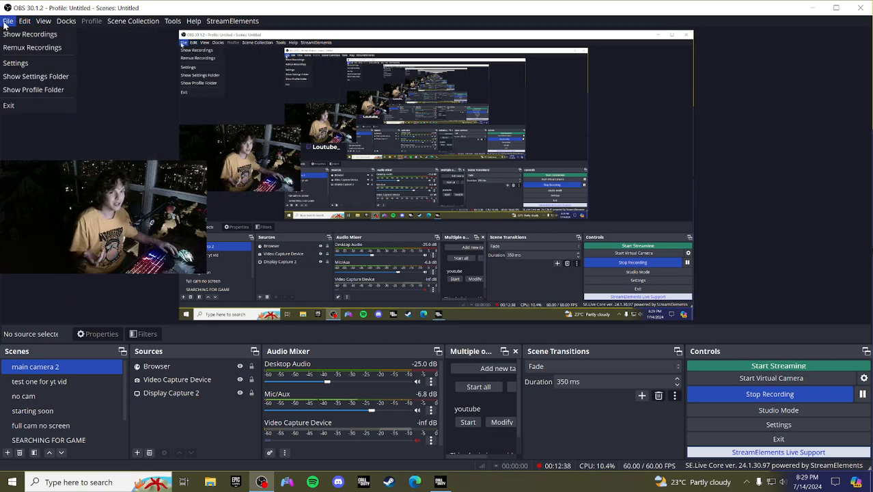
{"action": "left_click", "coordinate": [33, 63]}
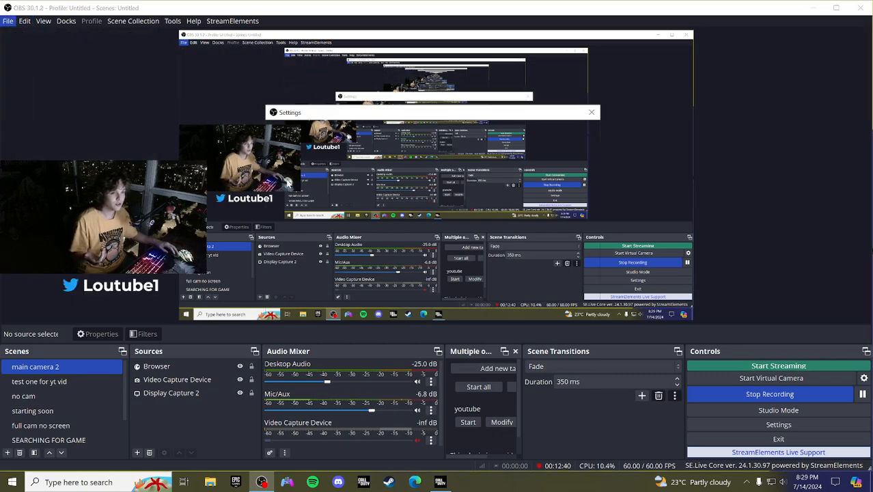
{"action": "scroll", "coordinate": [360, 259], "scroll_direction": "down", "scroll_amount": 5}
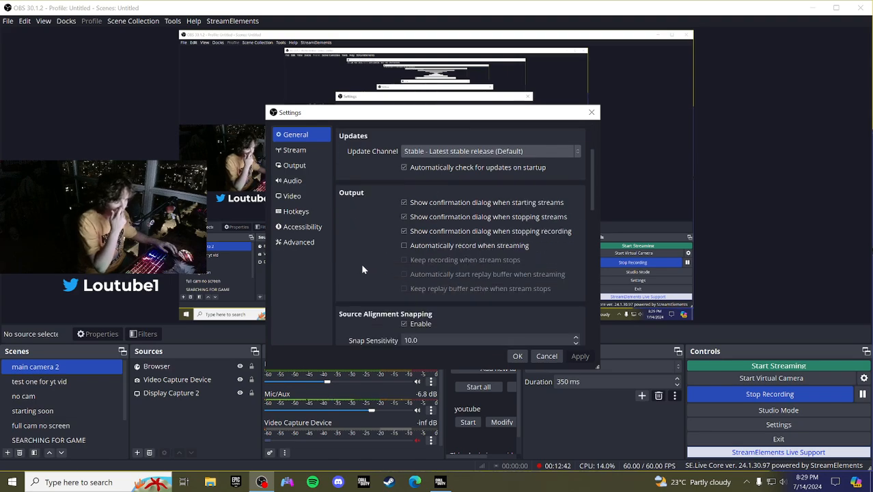
{"action": "scroll", "coordinate": [361, 249], "scroll_direction": "down", "scroll_amount": 2}
{"action": "scroll", "coordinate": [366, 246], "scroll_direction": "up", "scroll_amount": 1}
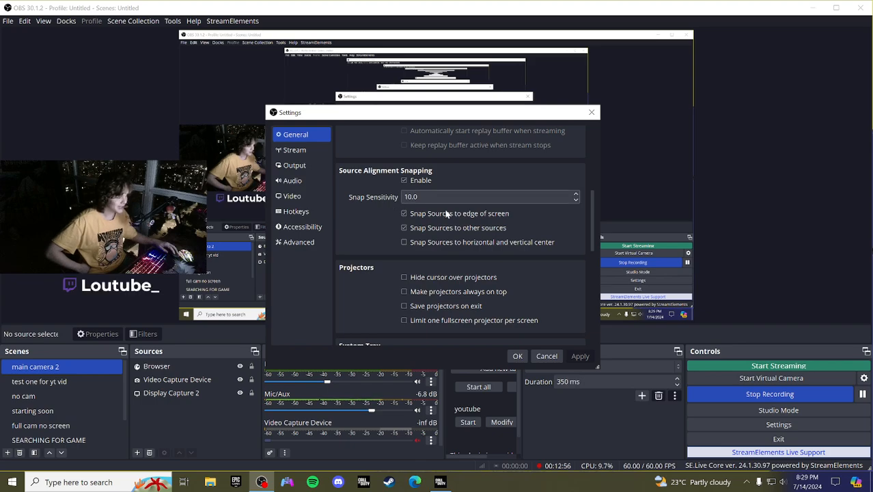
{"action": "left_click", "coordinate": [517, 356]}
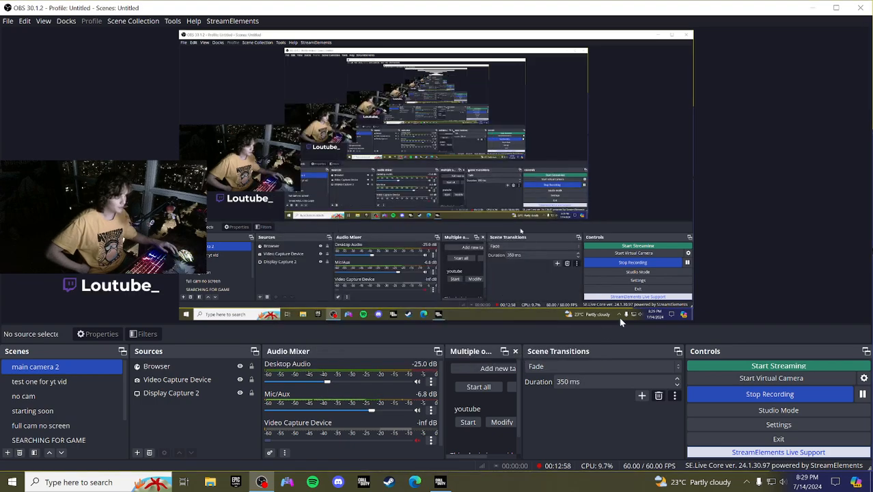
Step: Move Display Capture 2 away from its place on the canvas, snap it back to its original position, and deselect it
{"action": "left_click", "coordinate": [597, 110]}
{"action": "left_click_drag", "start_coordinate": [496, 116], "coordinate": [586, 92]}
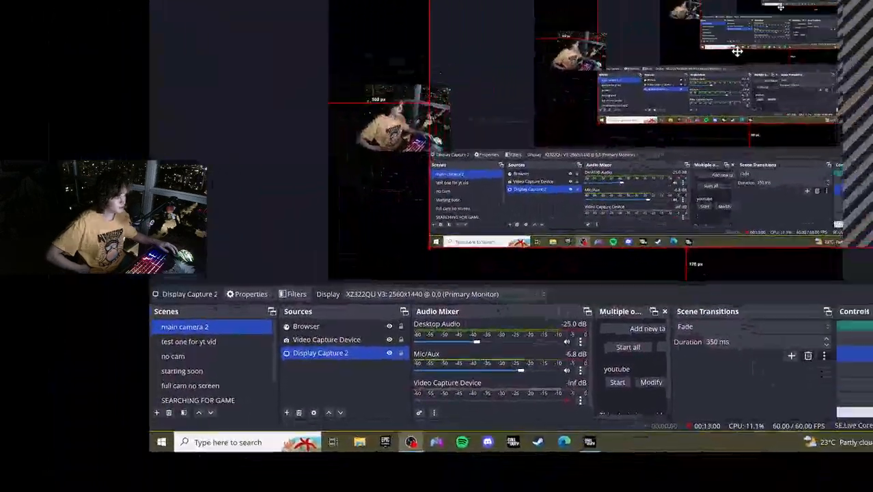
{"action": "left_click_drag", "start_coordinate": [737, 51], "coordinate": [496, 125]}
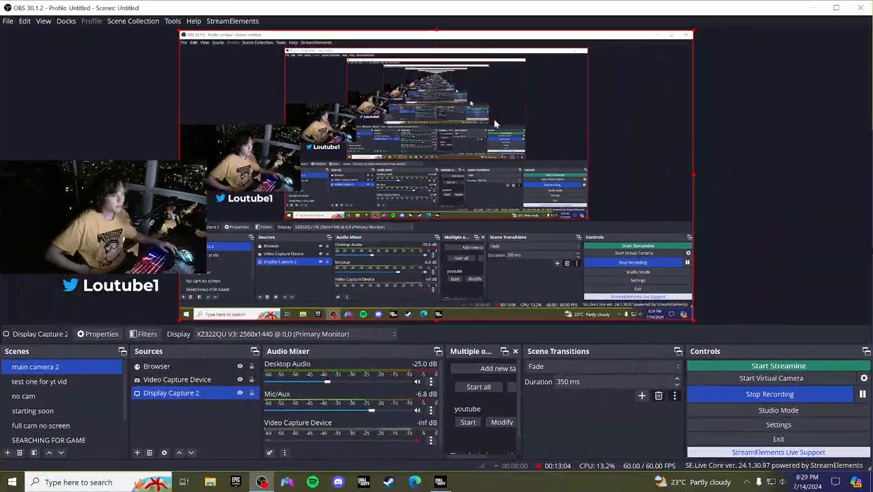
{"action": "mouse_move", "coordinate": [693, 318]}
{"action": "left_mouse_down"}
{"action": "mouse_move", "coordinate": [582, 254]}
{"action": "mouse_move", "coordinate": [623, 286]}
{"action": "mouse_move", "coordinate": [709, 317]}
{"action": "mouse_move", "coordinate": [692, 319]}
{"action": "left_mouse_up"}
{"action": "left_click", "coordinate": [743, 274]}
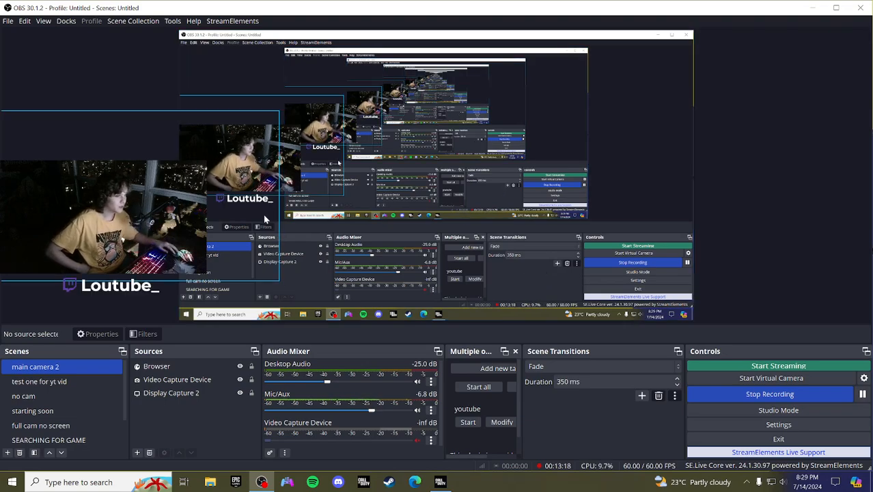
Step: Nudge the Browser overlay slightly up and to the left on the main camera 2 canvas, and deselect it
{"action": "mouse_move", "coordinate": [262, 203]}
{"action": "left_mouse_down"}
{"action": "mouse_move", "coordinate": [259, 230]}
{"action": "mouse_move", "coordinate": [256, 202]}
{"action": "left_mouse_up"}
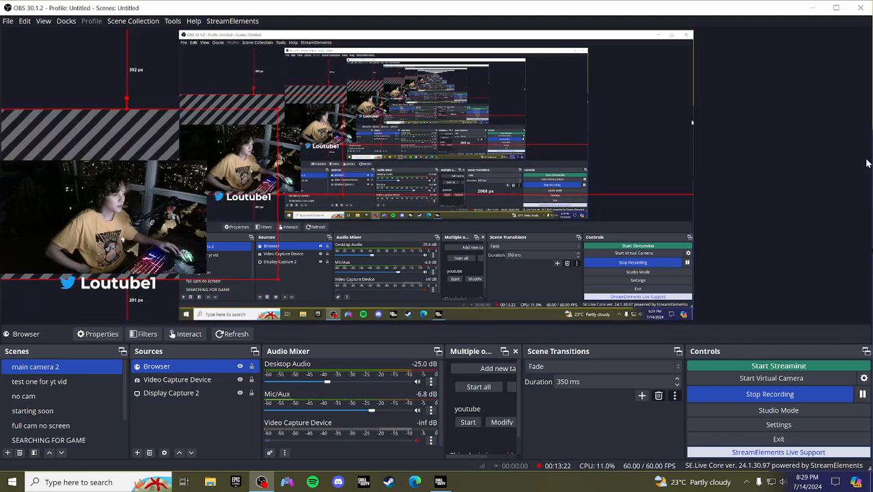
{"action": "left_click", "coordinate": [174, 62]}
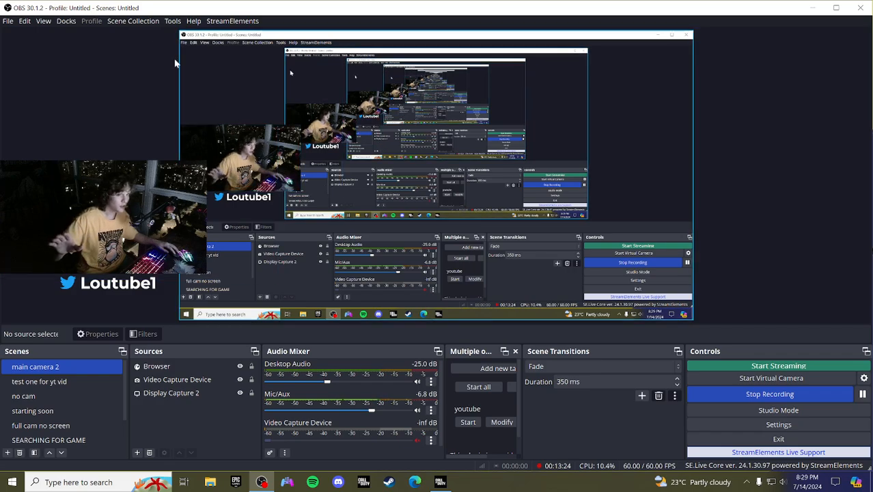
{"action": "left_click", "coordinate": [43, 21]}
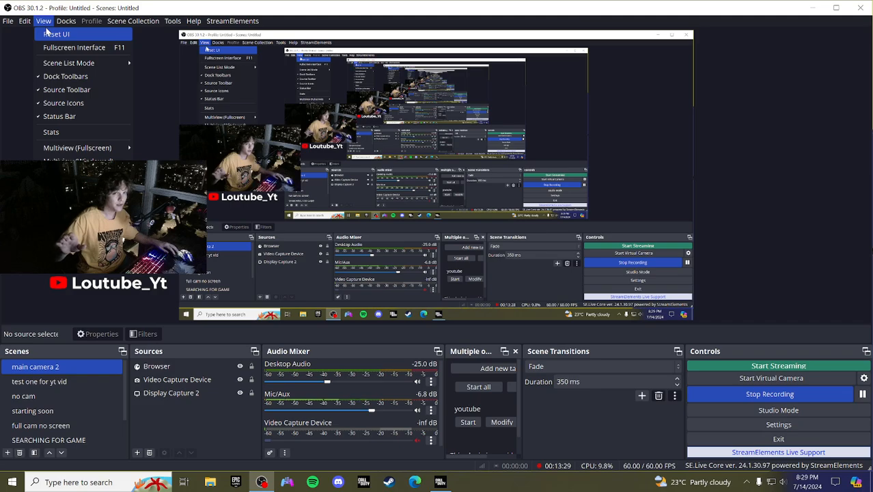
{"action": "mouse_move", "coordinate": [68, 23]}
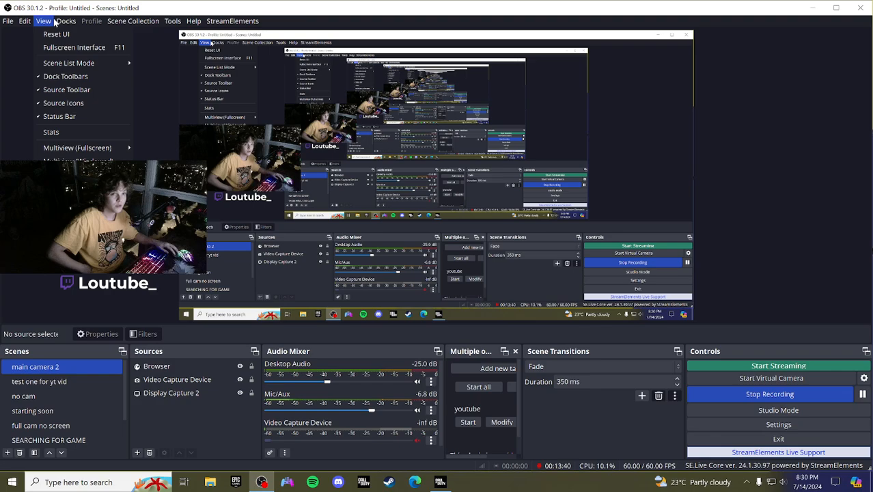
{"action": "mouse_move", "coordinate": [137, 23]}
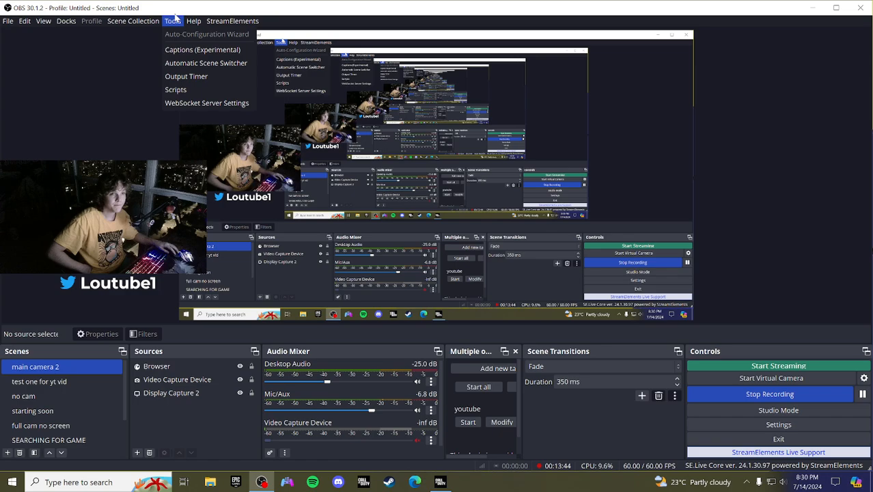
{"action": "mouse_move", "coordinate": [54, 26]}
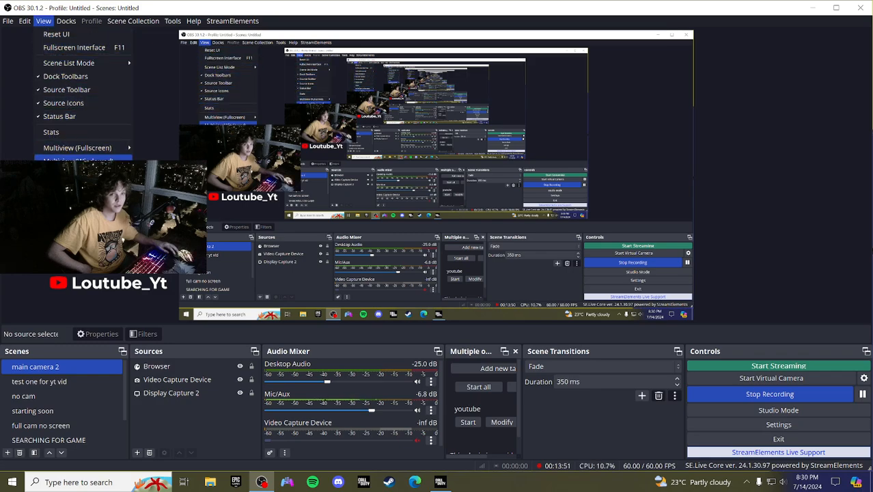
{"action": "left_click", "coordinate": [337, 216]}
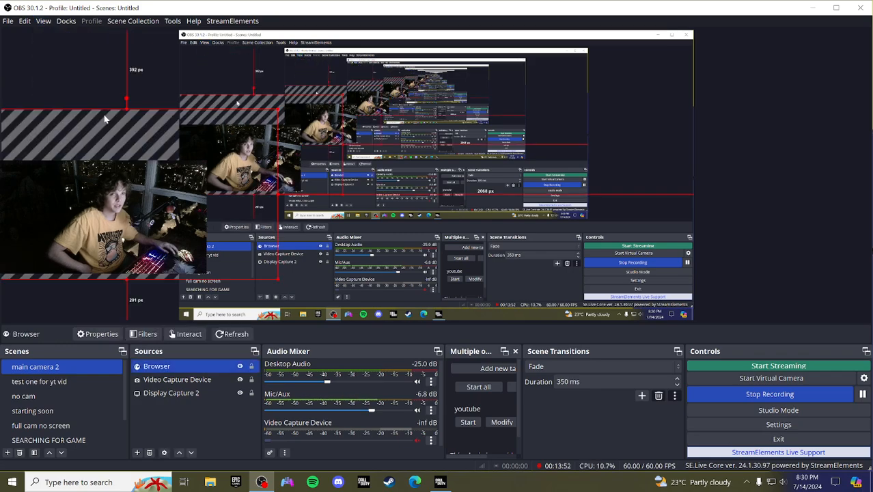
{"action": "left_click", "coordinate": [754, 183]}
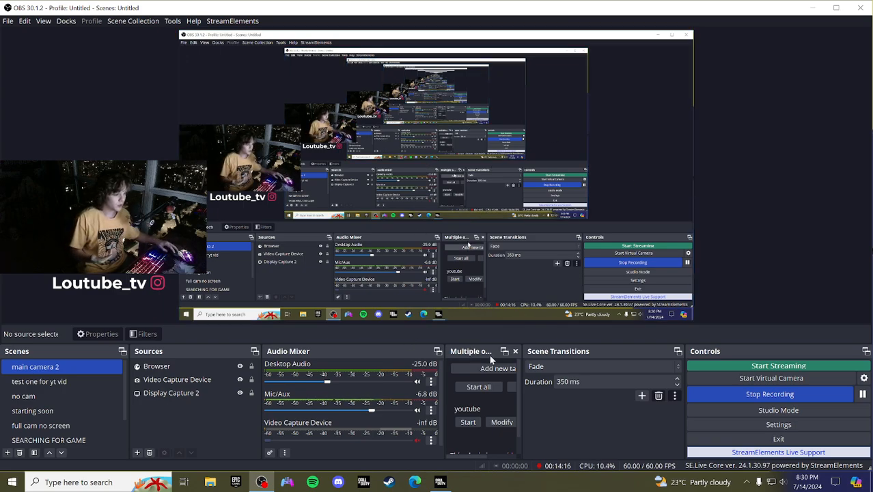
Step: Examine the youtube target and start controls in the multiple output dock, and check which docks can be shown
{"action": "scroll", "coordinate": [492, 409], "scroll_direction": "down", "scroll_amount": 2}
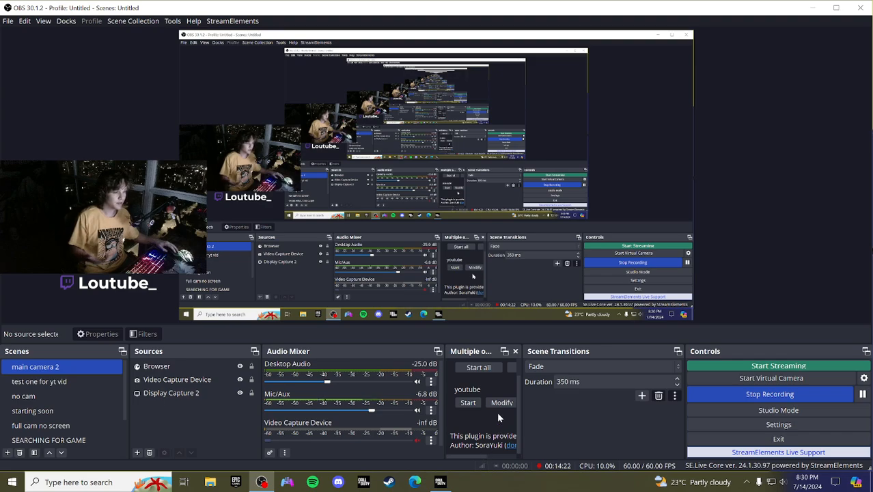
{"action": "scroll", "coordinate": [496, 411], "scroll_direction": "up", "scroll_amount": 2}
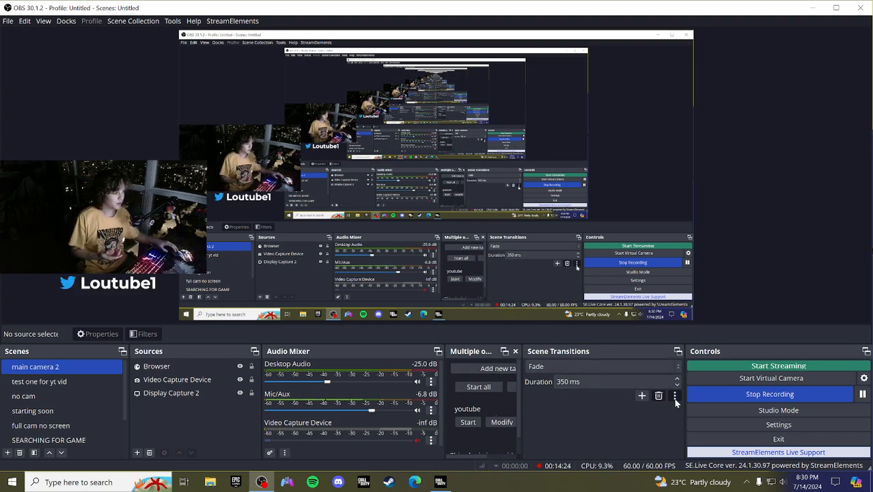
{"action": "left_click", "coordinate": [68, 20]}
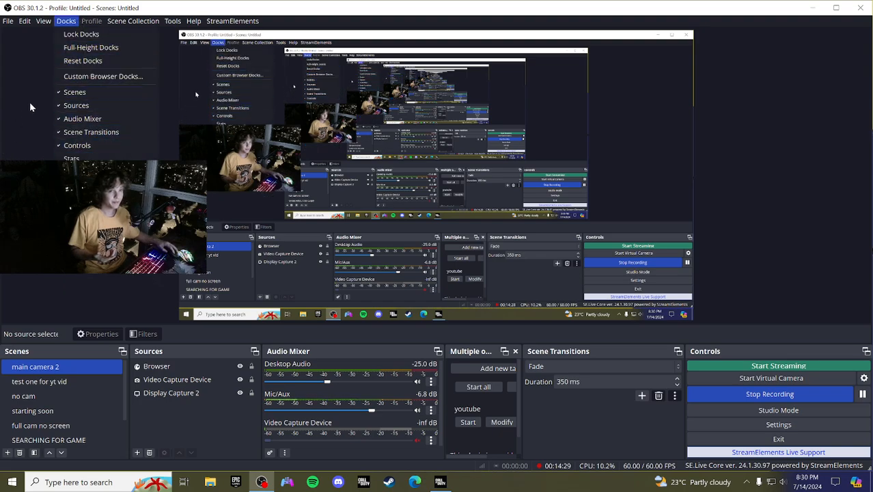
{"action": "left_click", "coordinate": [13, 91]}
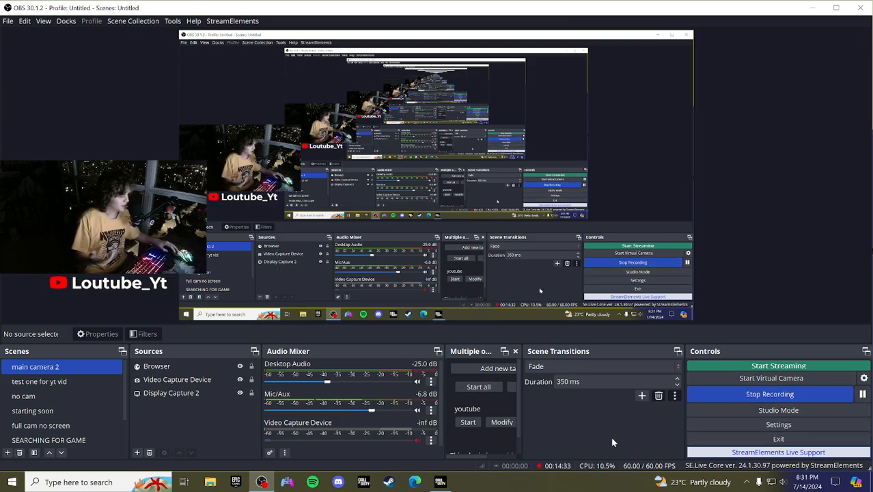
{"action": "scroll", "coordinate": [491, 415], "scroll_direction": "down", "scroll_amount": 2}
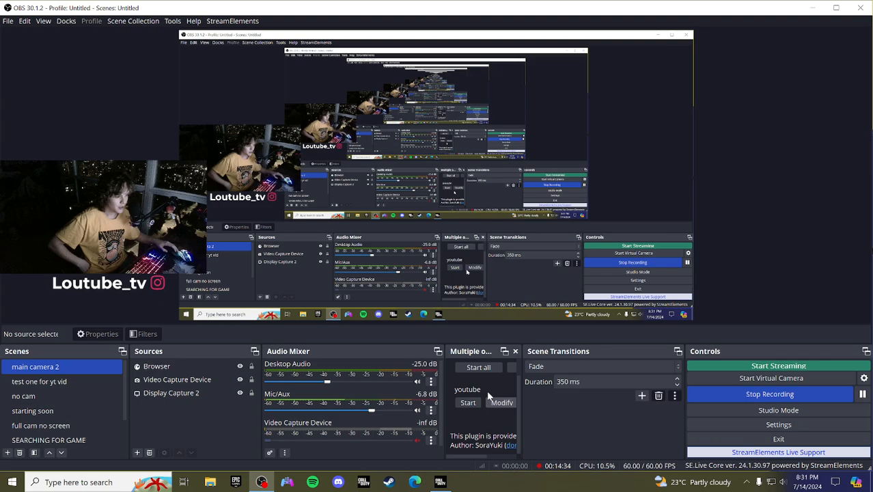
{"action": "scroll", "coordinate": [491, 400], "scroll_direction": "up", "scroll_amount": 2}
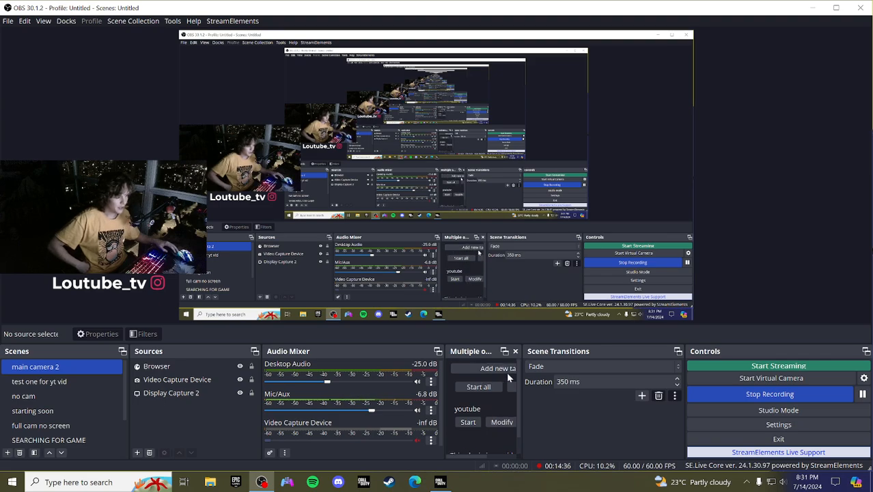
{"action": "scroll", "coordinate": [492, 383], "scroll_direction": "down", "scroll_amount": 2}
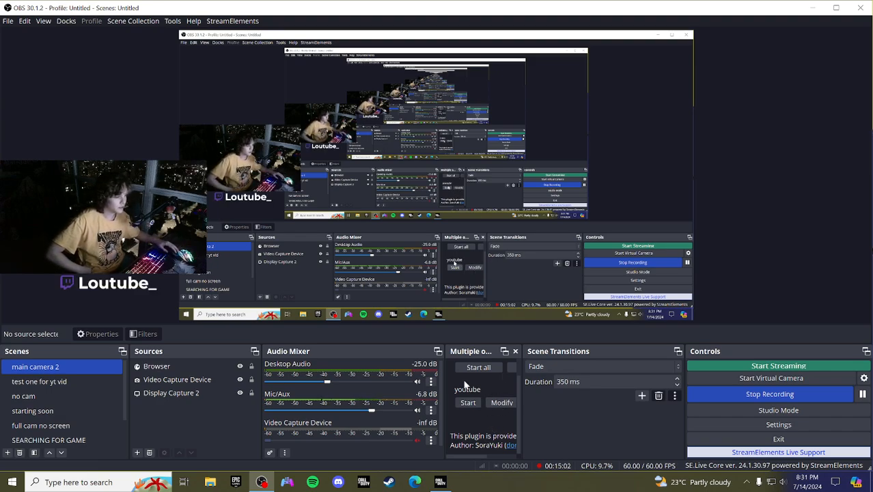
{"action": "scroll", "coordinate": [469, 379], "scroll_direction": "up", "scroll_amount": 2}
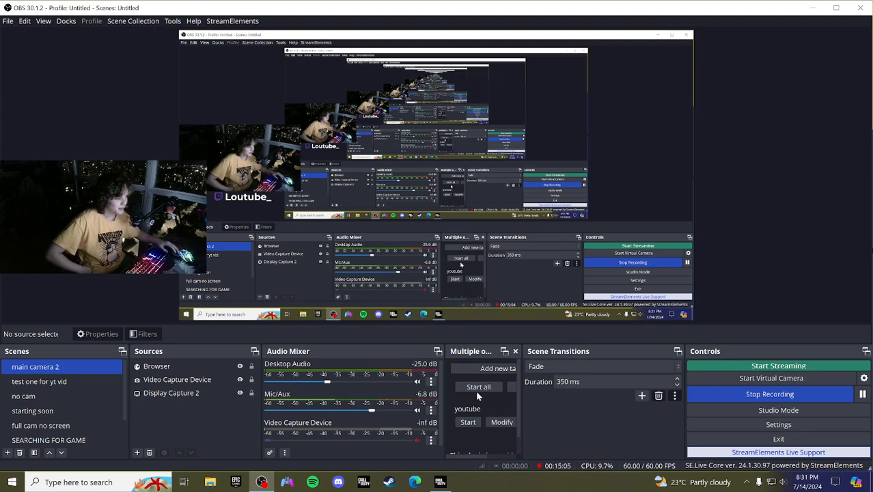